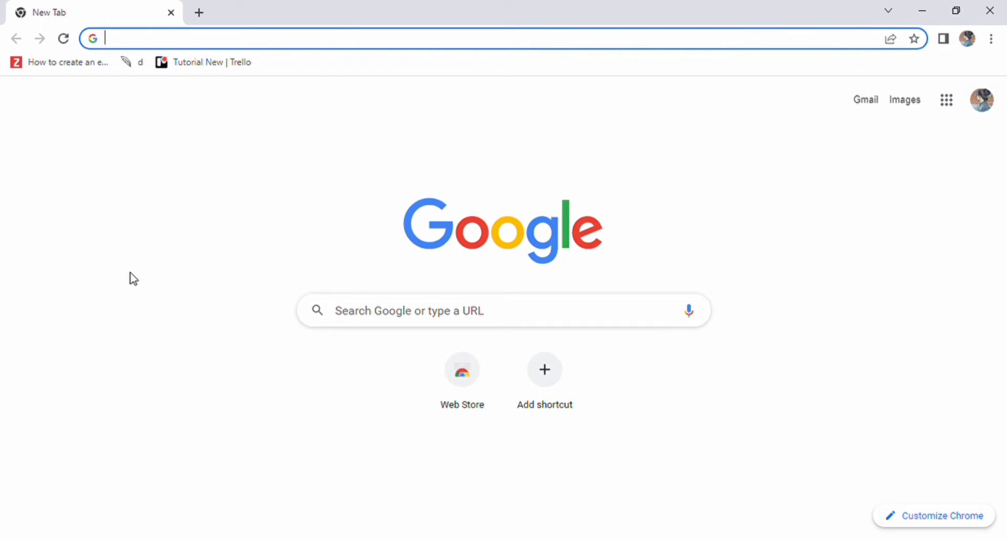
Load the Drip homepage by entering getdrip.com in the Chrome address bar.
{"action": "type", "text": "getdrip.cp"}
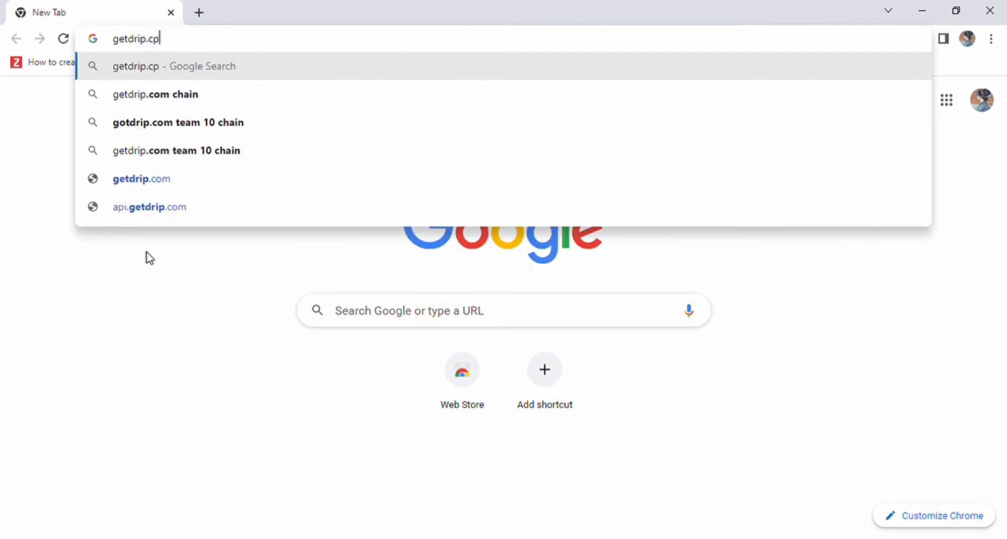
{"action": "key", "text": "BackSpace"}
{"action": "type", "text": "om"}
{"action": "key", "text": "Return"}
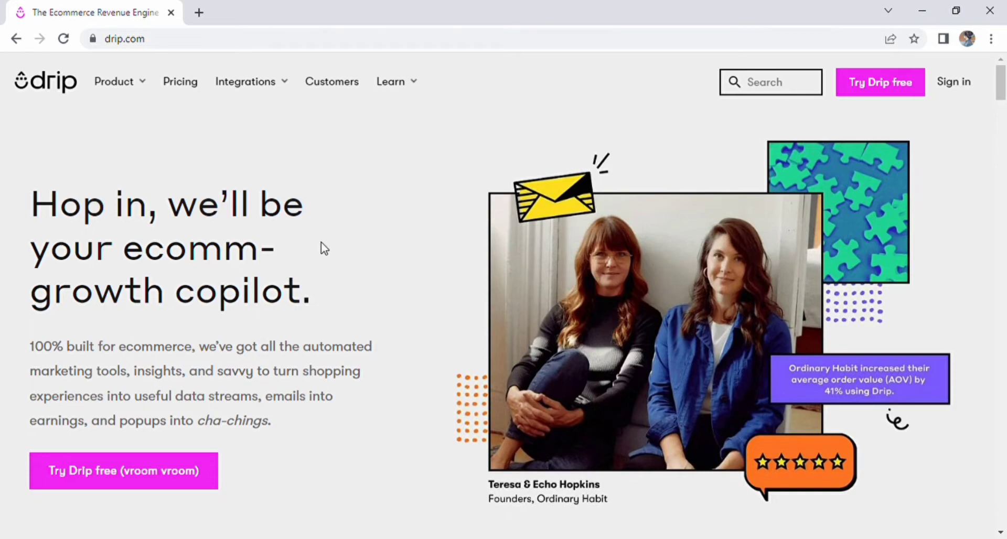
{"action": "scroll", "coordinate": [407, 243], "scroll_direction": "down", "scroll_amount": 10}
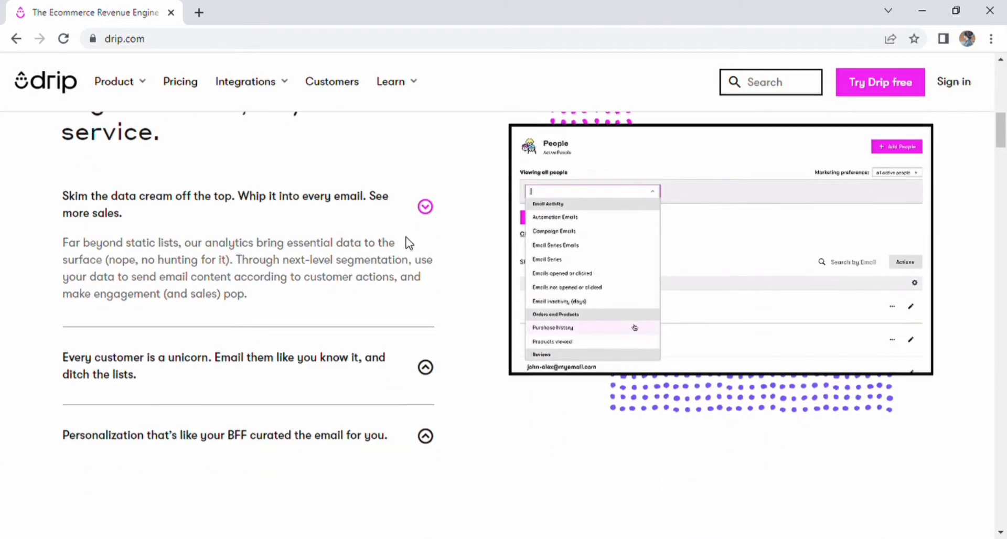
{"action": "scroll", "coordinate": [408, 243], "scroll_direction": "down", "scroll_amount": 12}
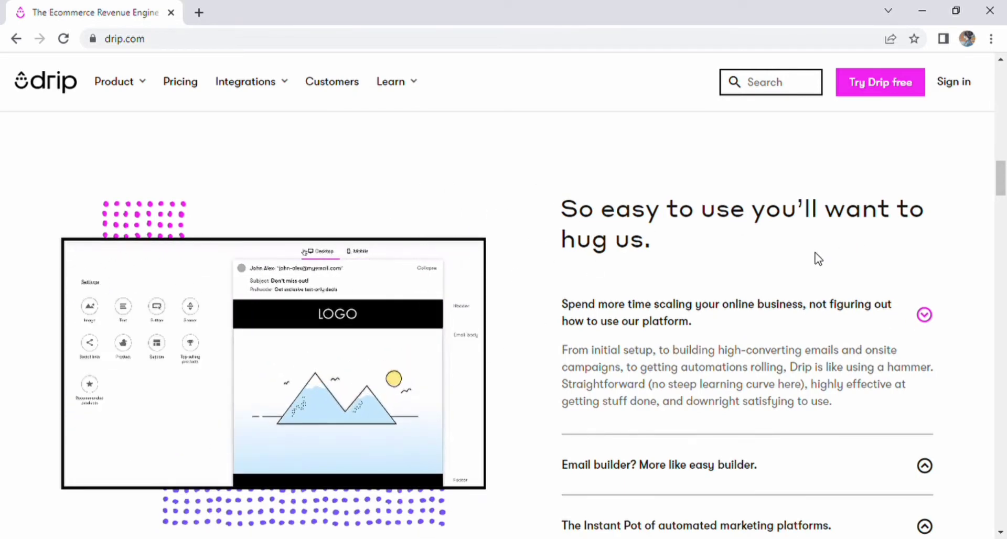
{"action": "scroll", "coordinate": [817, 262], "scroll_direction": "down", "scroll_amount": 1}
{"action": "scroll", "coordinate": [818, 264], "scroll_direction": "down", "scroll_amount": 5}
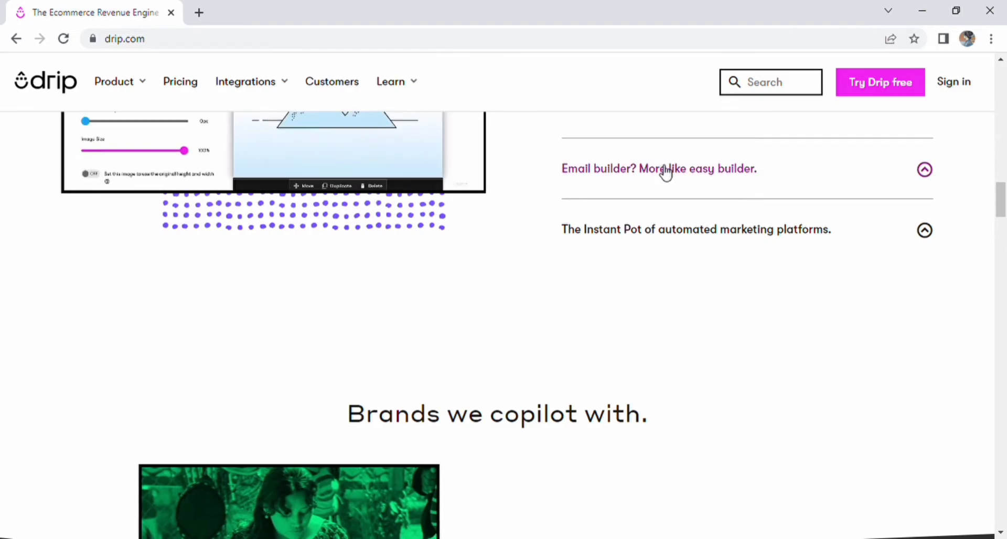
{"action": "scroll", "coordinate": [697, 294], "scroll_direction": "down", "scroll_amount": 10}
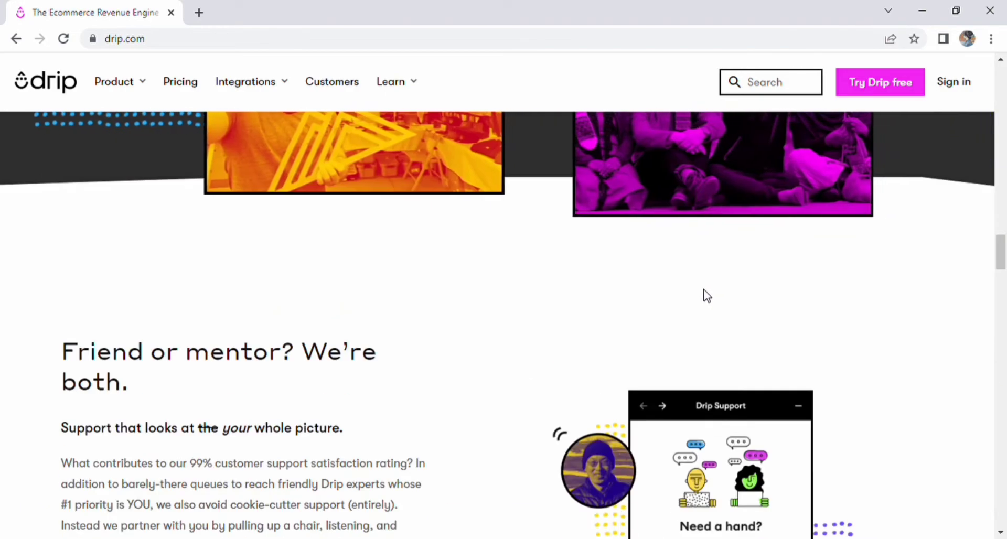
{"action": "scroll", "coordinate": [707, 296], "scroll_direction": "down", "scroll_amount": 18}
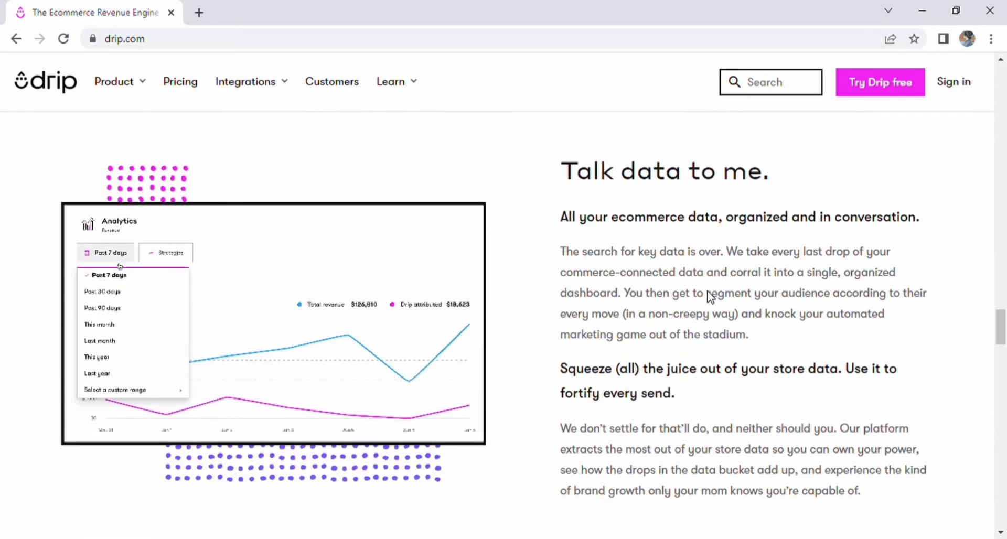
{"action": "scroll", "coordinate": [310, 151], "scroll_direction": "down", "scroll_amount": 1}
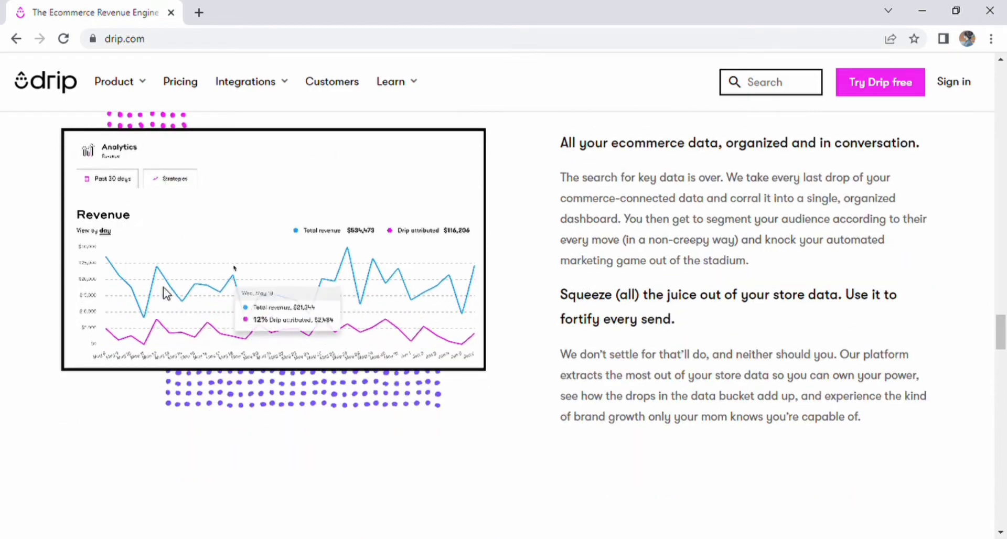
{"action": "scroll", "coordinate": [907, 317], "scroll_direction": "down", "scroll_amount": 15}
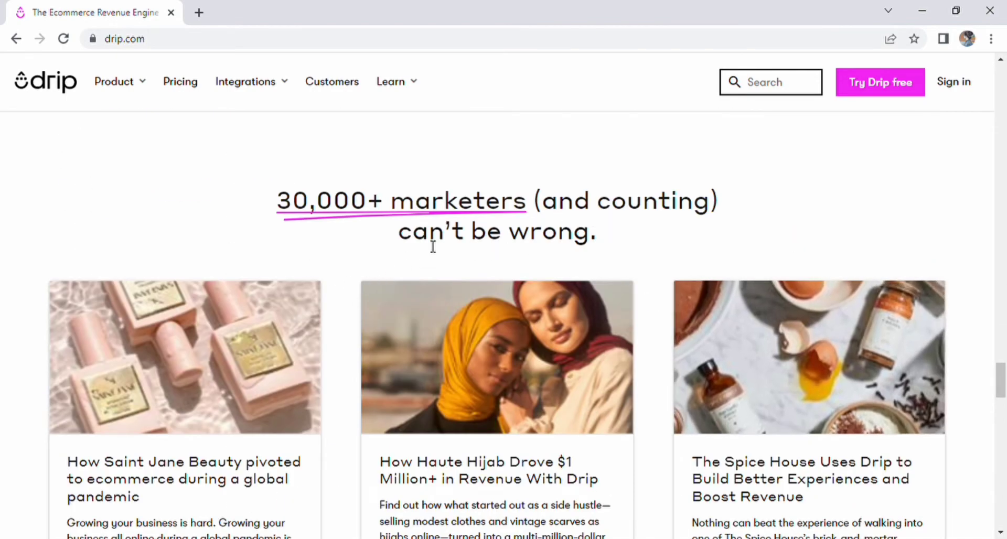
{"action": "left_click_drag", "start_coordinate": [288, 203], "coordinate": [606, 253]}
{"action": "scroll", "coordinate": [725, 297], "scroll_direction": "down", "scroll_amount": 5}
{"action": "scroll", "coordinate": [845, 413], "scroll_direction": "down", "scroll_amount": 10}
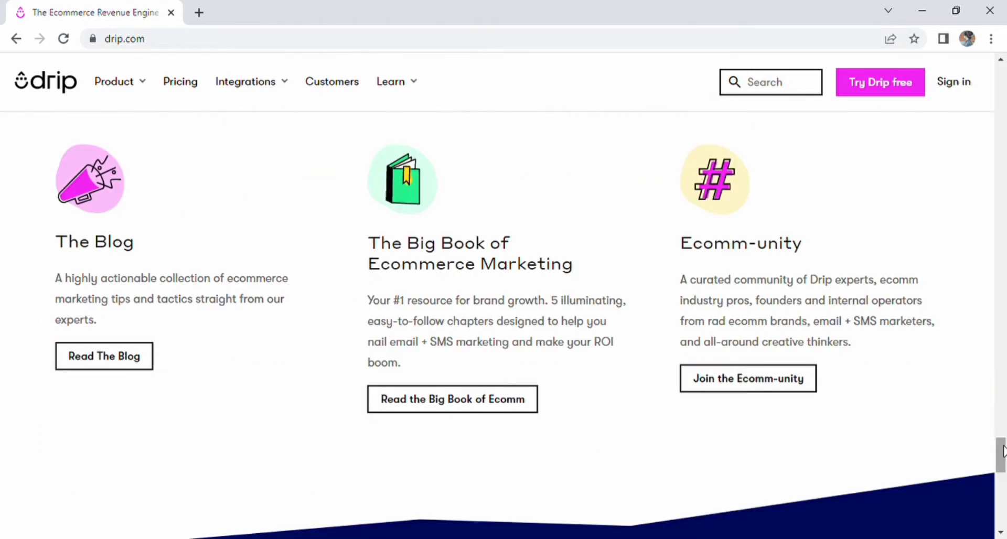
{"action": "key", "text": "Home"}
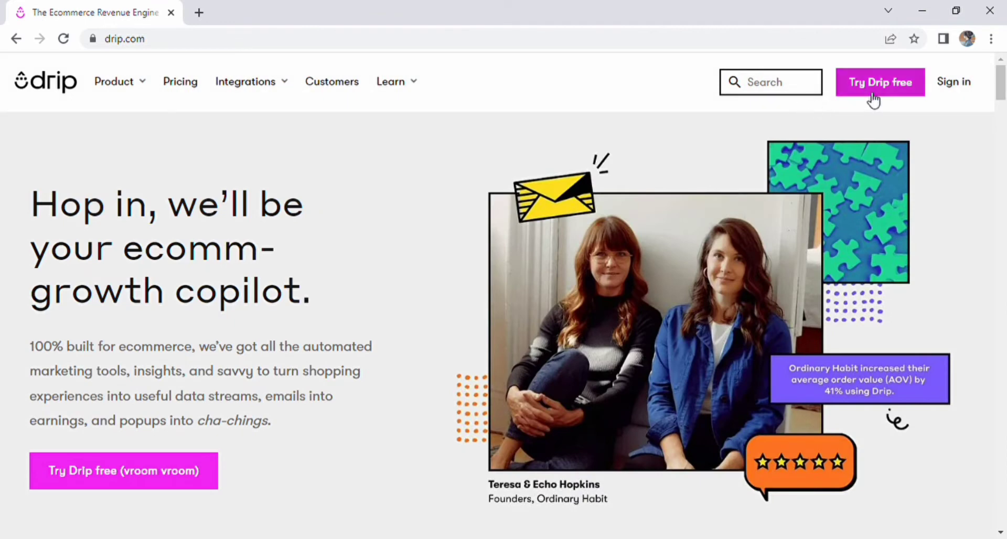
{"action": "left_click", "coordinate": [872, 100]}
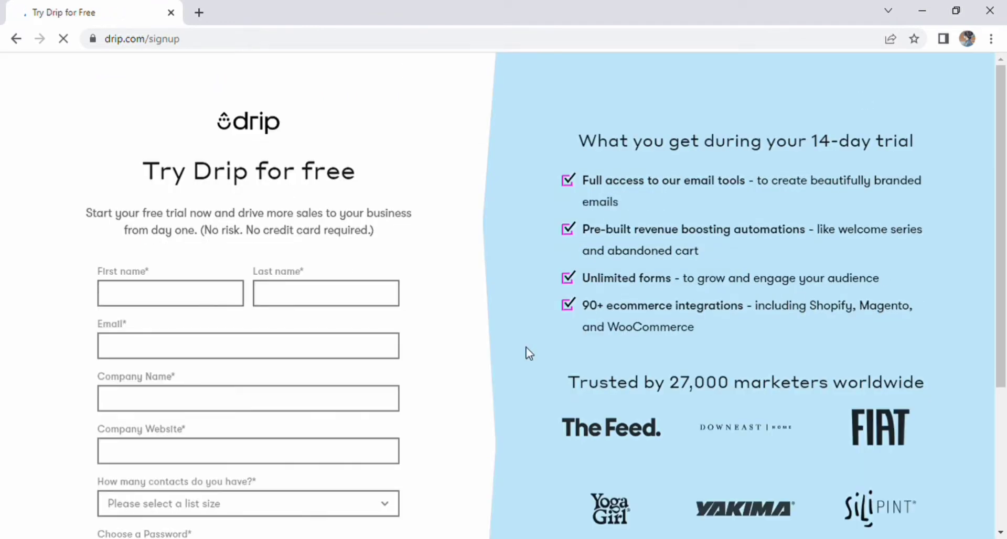
{"action": "left_click", "coordinate": [128, 296]}
{"action": "key", "text": "Tab"}
{"action": "type", "text": "abbas"}
{"action": "left_click", "coordinate": [285, 353]}
{"action": "left_click", "coordinate": [256, 402]}
{"action": "type", "text": "fix the video"}
{"action": "left_click", "coordinate": [235, 443]}
{"action": "type", "text": "www.aims.com"}
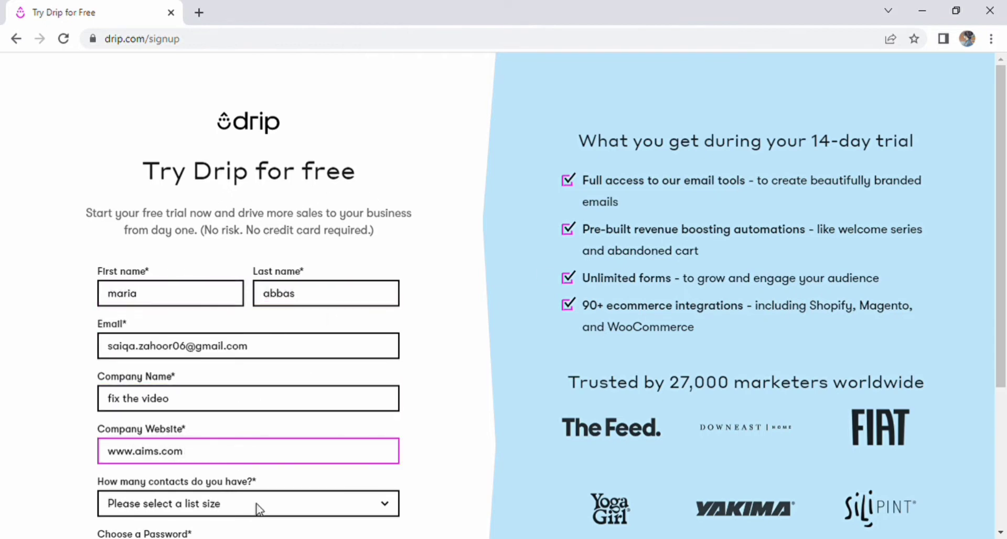
Choose Under 5K contacts, set an account password, and start the trial.
{"action": "key", "text": "Tab"}
{"action": "scroll", "coordinate": [271, 321], "scroll_direction": "down", "scroll_amount": 4}
{"action": "key", "text": "Down"}
{"action": "left_click", "coordinate": [241, 345]}
{"action": "type", "text": "••••••••••••"}
{"action": "left_click", "coordinate": [265, 431]}
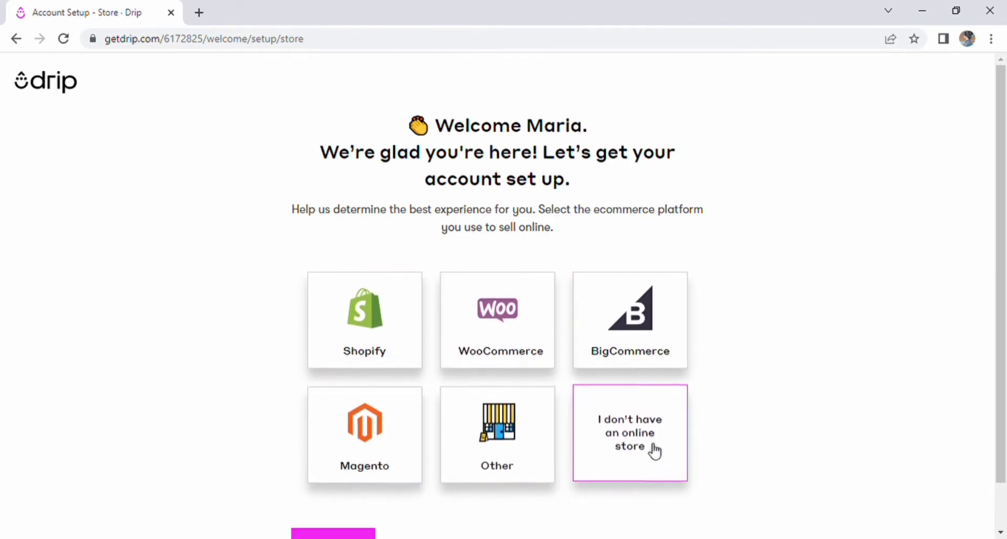
Answer 'I don't have an online store' and continue to account details.
{"action": "scroll", "coordinate": [668, 456], "scroll_direction": "down", "scroll_amount": 1}
{"action": "left_click", "coordinate": [634, 384]}
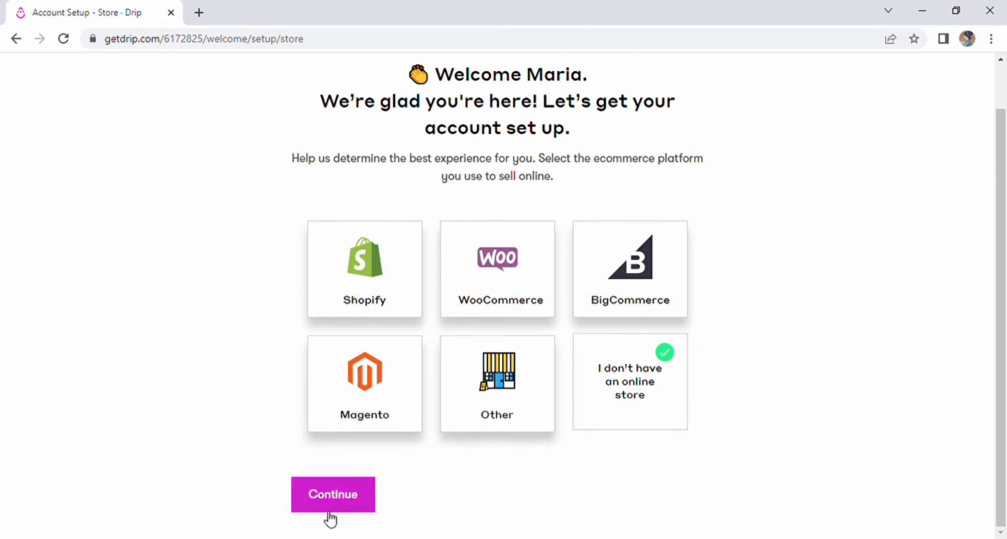
{"action": "left_click", "coordinate": [325, 498]}
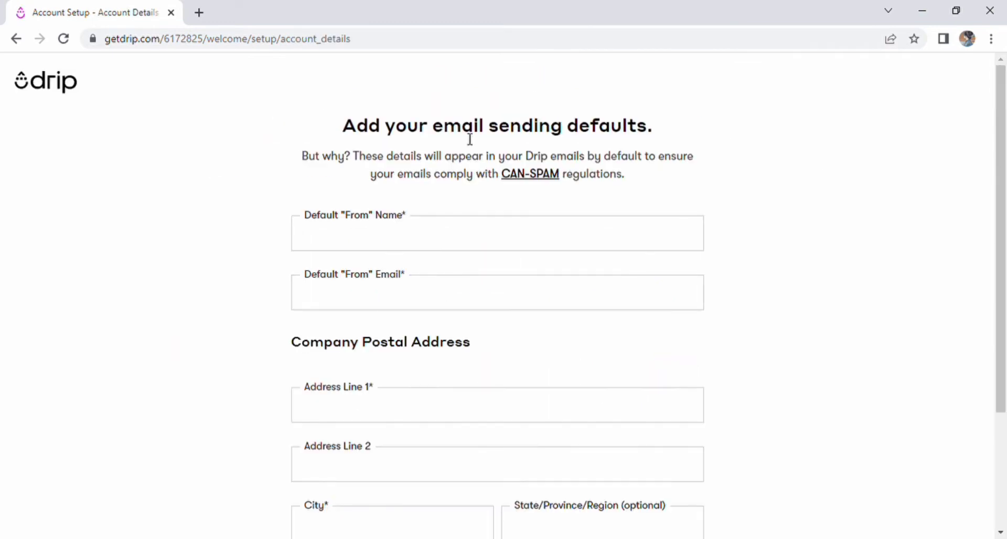
Enter the default sender's From name, sender email and both address lines.
{"action": "left_click", "coordinate": [440, 238]}
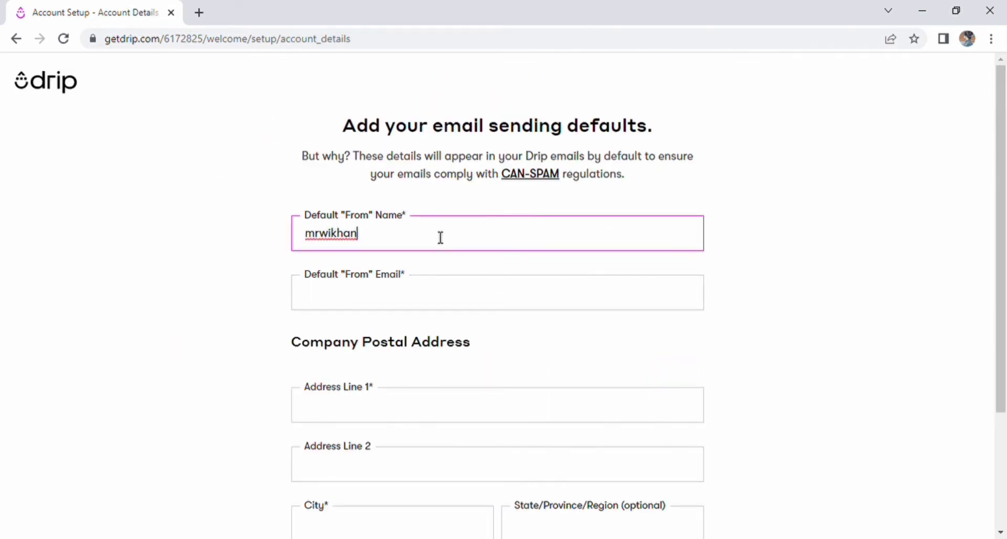
{"action": "left_click", "coordinate": [426, 303]}
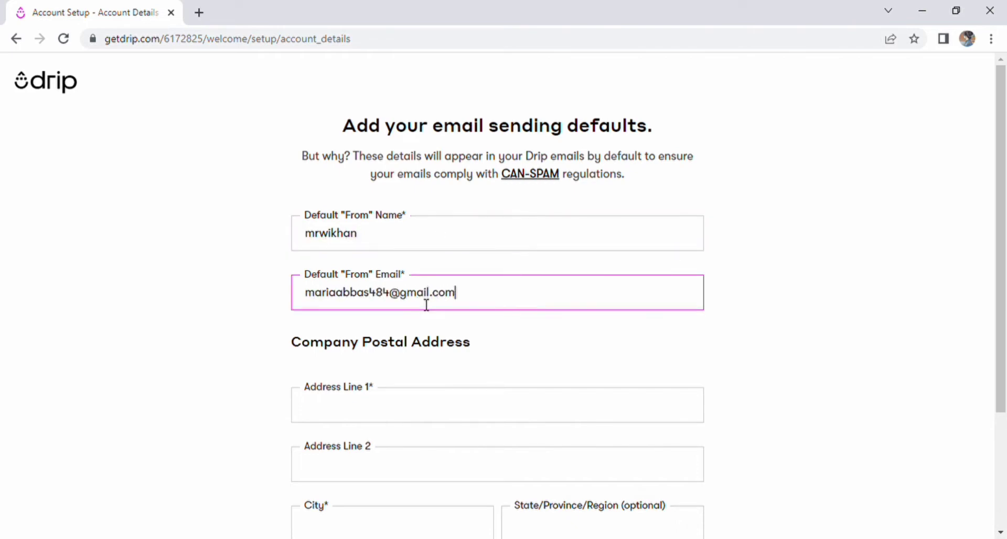
{"action": "left_click", "coordinate": [455, 419]}
{"action": "type", "text": "mhous nejy7d"}
{"action": "left_click", "coordinate": [404, 478]}
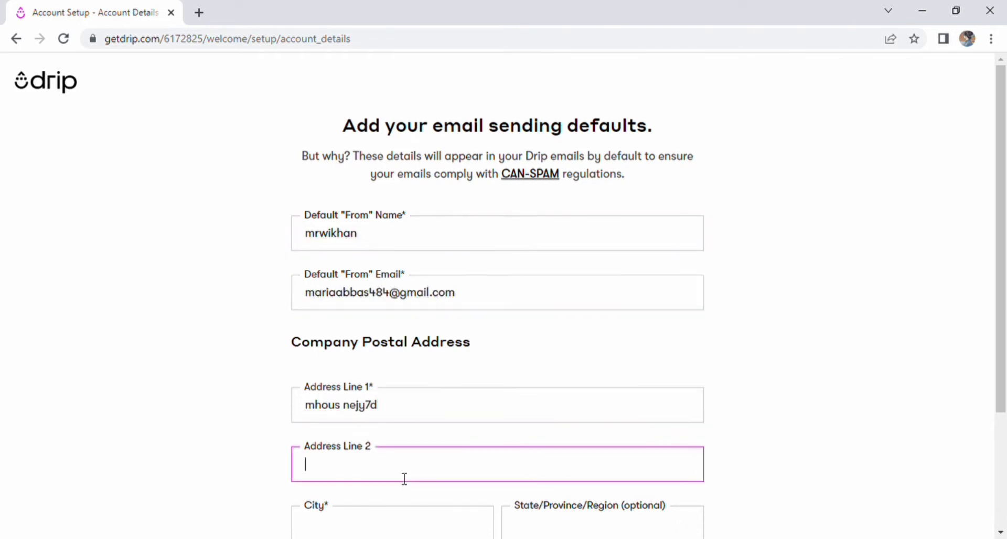
{"action": "type", "text": "kijumnhusgdn"}
Fill in the state, country Pakistan and postal code, then finish setting up.
{"action": "scroll", "coordinate": [404, 479], "scroll_direction": "down", "scroll_amount": 3}
{"action": "left_click", "coordinate": [396, 378]}
{"action": "left_click", "coordinate": [564, 375]}
{"action": "type", "text": "punjab"}
{"action": "left_click", "coordinate": [684, 435]}
{"action": "scroll", "coordinate": [629, 413], "scroll_direction": "down", "scroll_amount": 20}
{"action": "scroll", "coordinate": [639, 419], "scroll_direction": "up", "scroll_amount": 5}
{"action": "left_click", "coordinate": [545, 305]}
{"action": "left_click", "coordinate": [417, 424]}
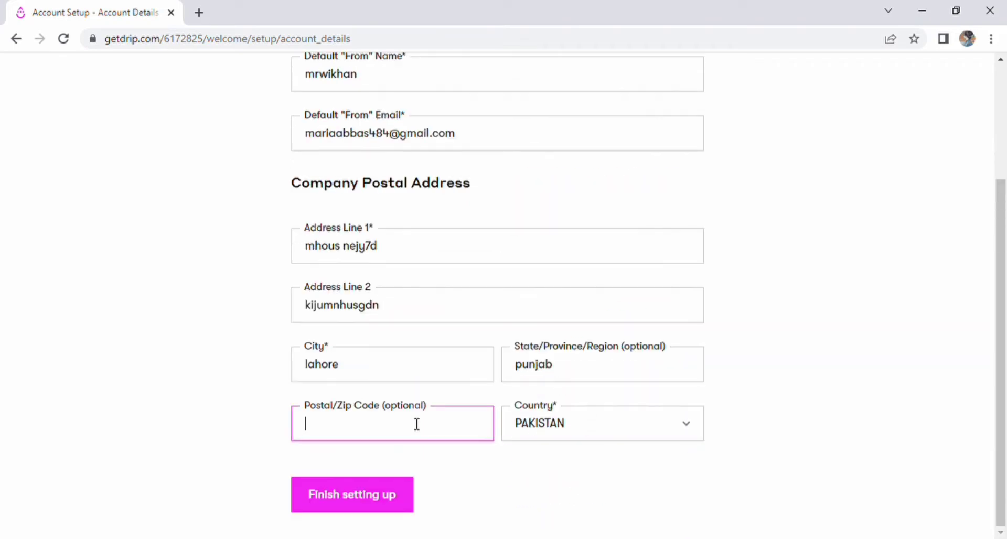
{"action": "type", "text": "40050"}
{"action": "left_click", "coordinate": [350, 496]}
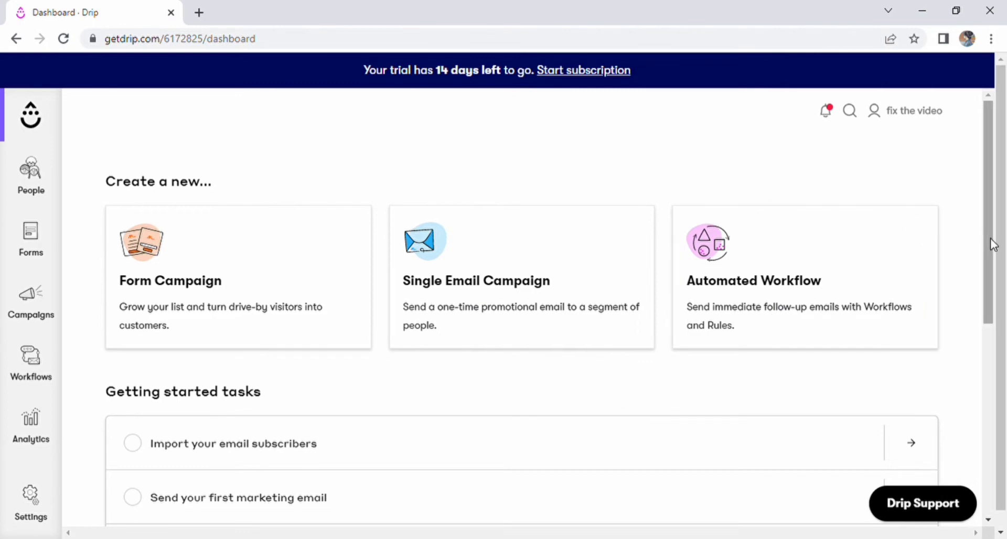
Choose the 'Import your email subscribers' getting started task on the dashboard.
{"action": "left_click_drag", "start_coordinate": [989, 242], "coordinate": [970, 350]}
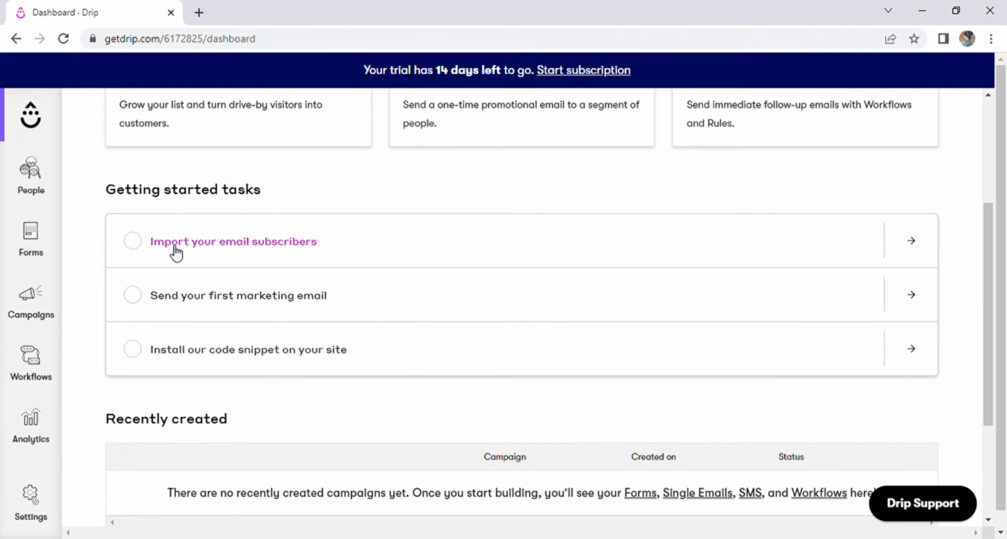
{"action": "left_click", "coordinate": [918, 246]}
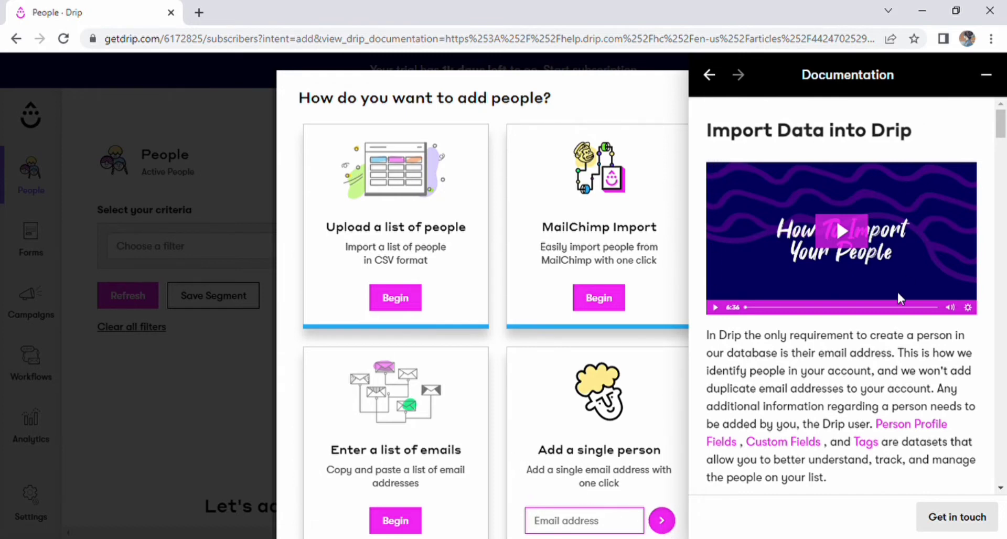
Play the How To Import Your People video, then close the import documentation.
{"action": "left_click", "coordinate": [716, 307]}
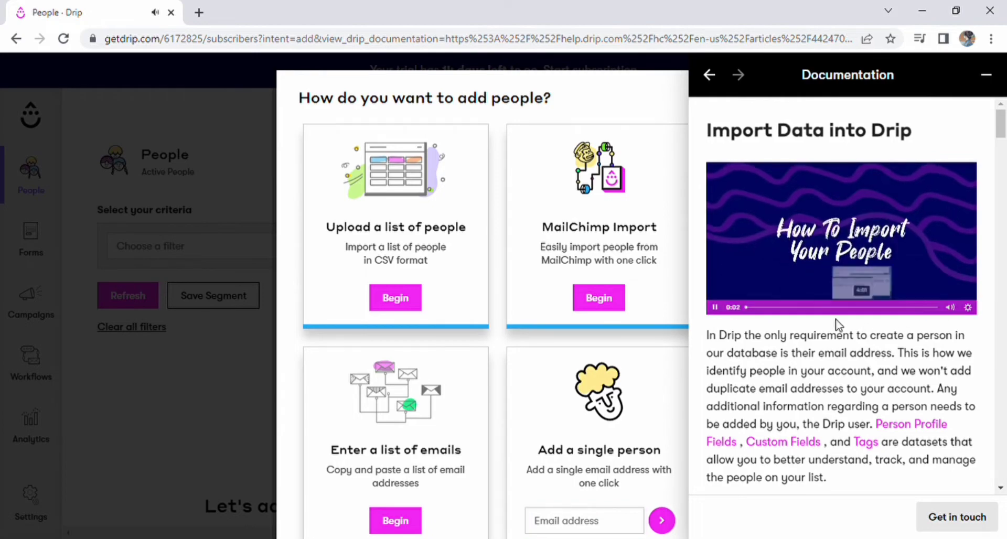
{"action": "scroll", "coordinate": [821, 359], "scroll_direction": "down", "scroll_amount": 5}
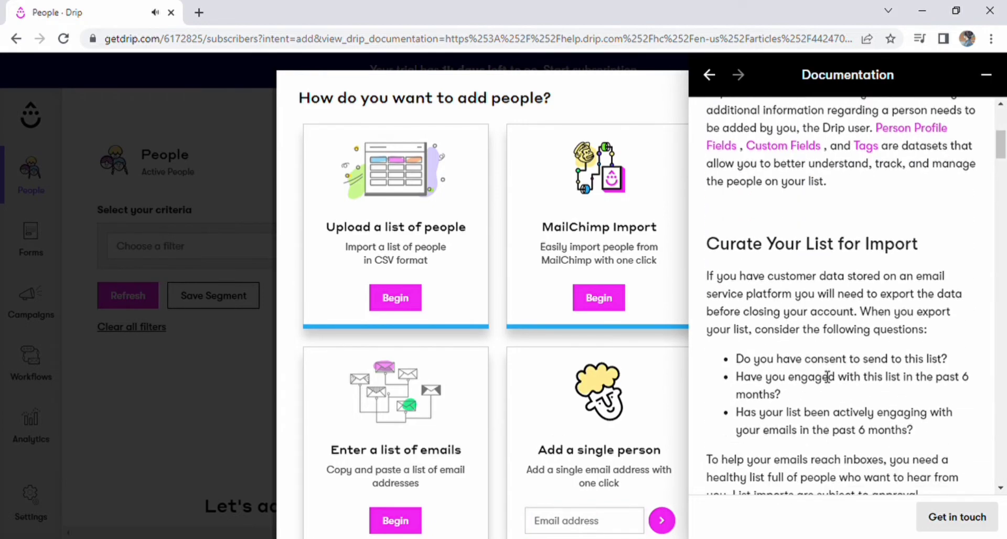
{"action": "scroll", "coordinate": [868, 356], "scroll_direction": "down", "scroll_amount": 5}
{"action": "scroll", "coordinate": [818, 341], "scroll_direction": "down", "scroll_amount": 10}
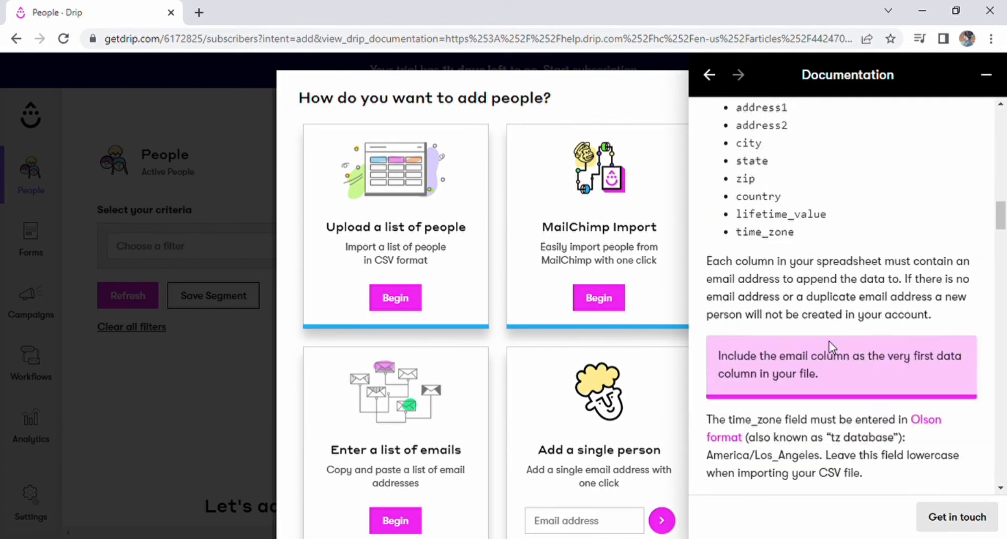
{"action": "scroll", "coordinate": [827, 341], "scroll_direction": "up", "scroll_amount": 5}
{"action": "left_click", "coordinate": [986, 75]}
Close the 'How do you want to add people?' dialog.
{"action": "scroll", "coordinate": [595, 281], "scroll_direction": "down", "scroll_amount": 3}
{"action": "scroll", "coordinate": [682, 158], "scroll_direction": "up", "scroll_amount": 3}
{"action": "left_click", "coordinate": [692, 97]}
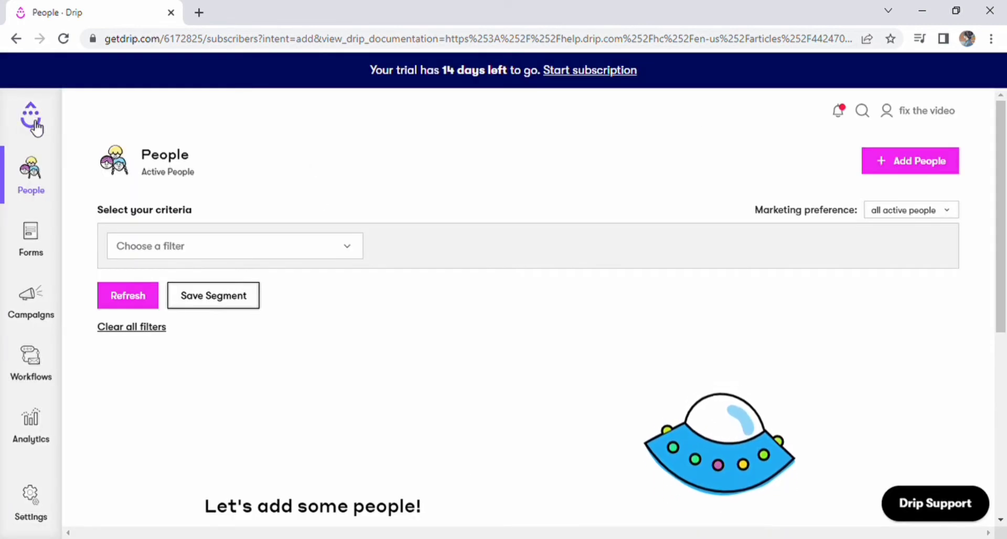
Filter active People by Email Series Emails received and show the Marketing preference options.
{"action": "left_click", "coordinate": [37, 192]}
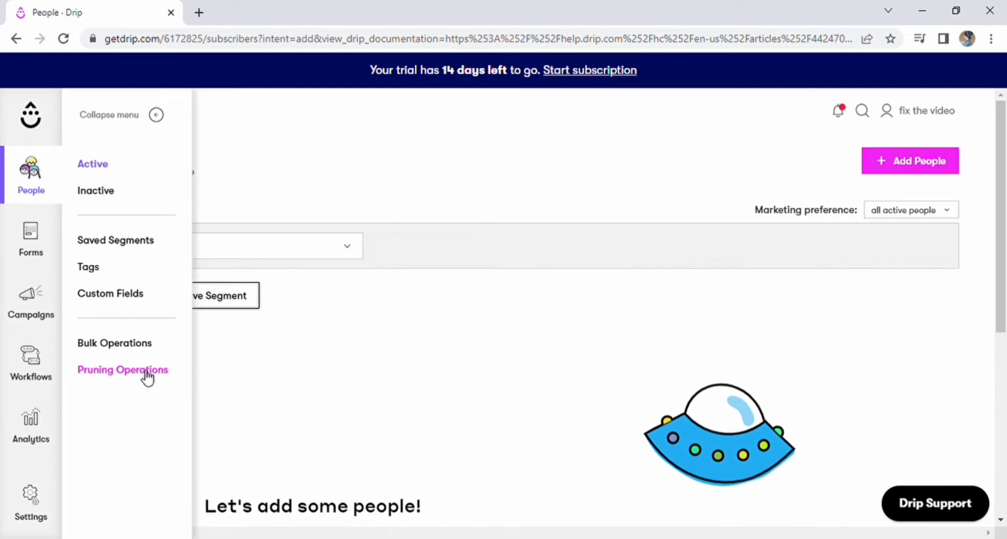
{"action": "left_click", "coordinate": [90, 171]}
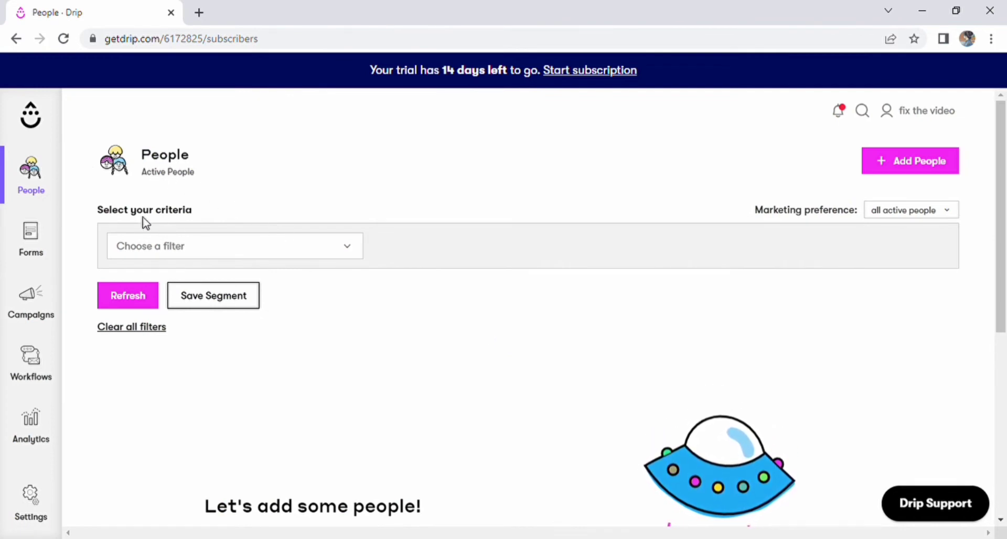
{"action": "left_click", "coordinate": [352, 248]}
{"action": "scroll", "coordinate": [301, 429], "scroll_direction": "down", "scroll_amount": 10}
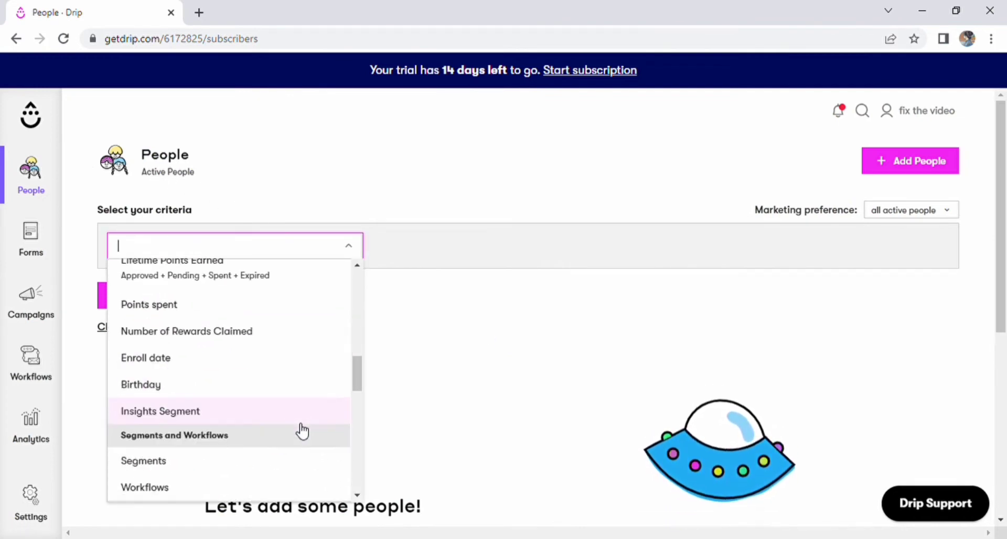
{"action": "left_click_drag", "start_coordinate": [356, 380], "coordinate": [360, 299]}
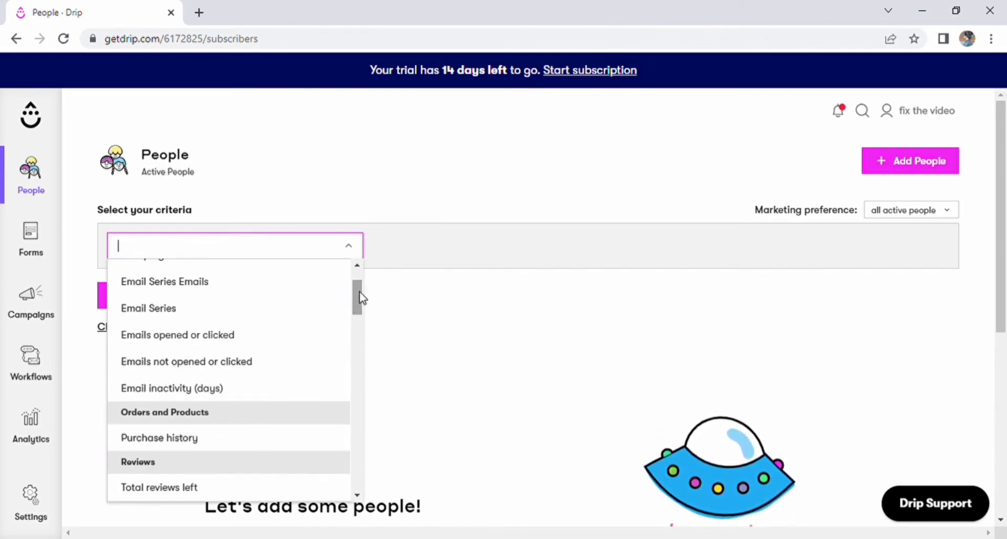
{"action": "left_click", "coordinate": [231, 288]}
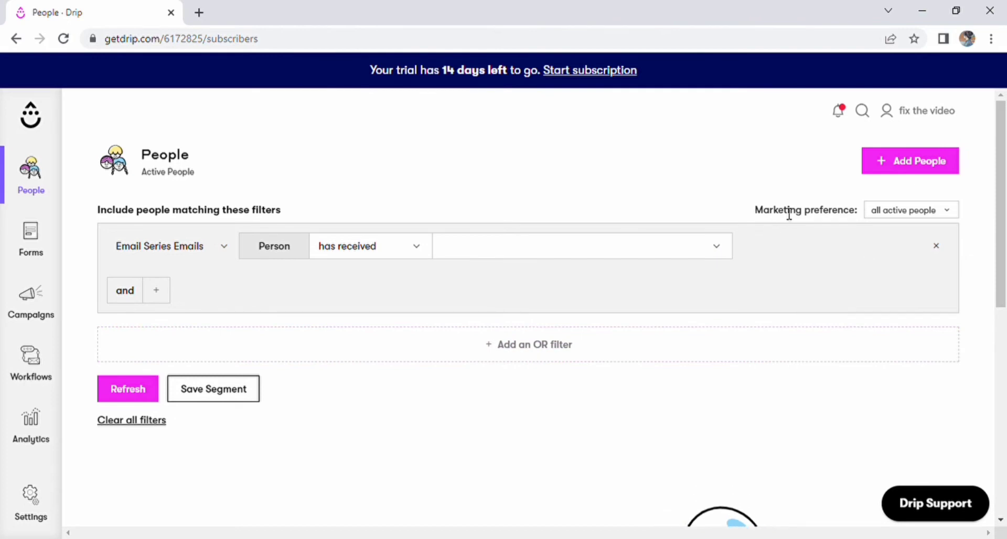
{"action": "left_click_drag", "start_coordinate": [757, 214], "coordinate": [857, 216]}
{"action": "left_click", "coordinate": [925, 212]}
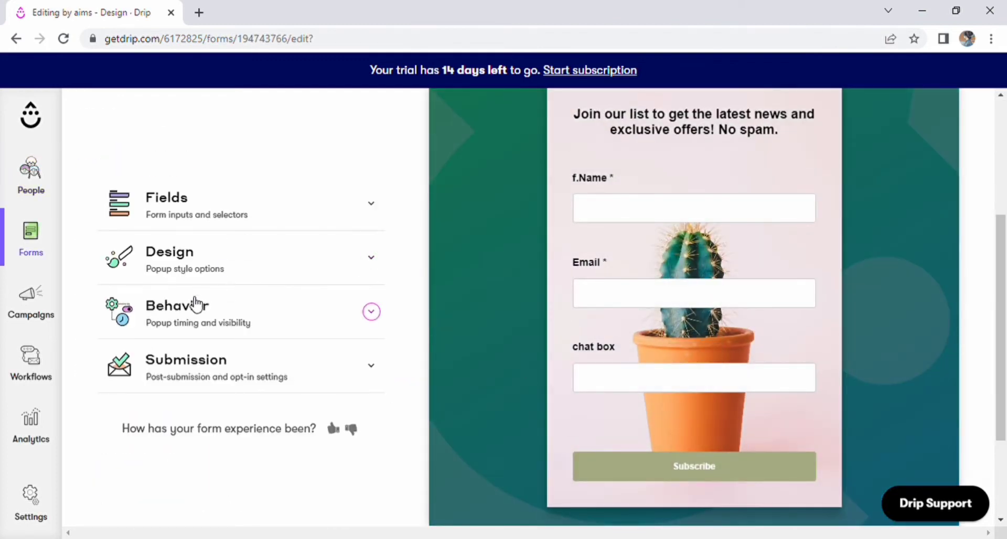
Check the popup's Behavior Timing and Visibility settings, then show the Submission settings.
{"action": "left_click", "coordinate": [195, 304]}
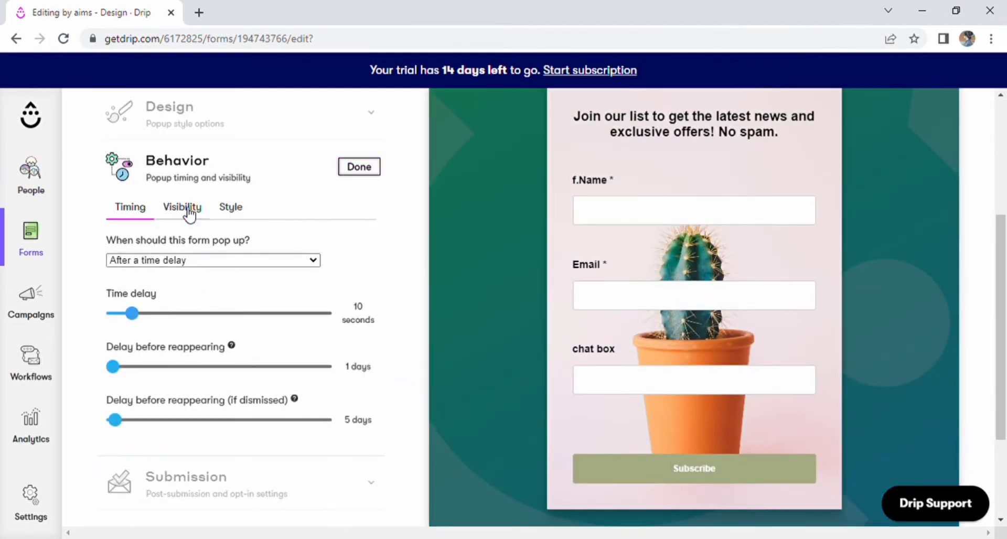
{"action": "left_click", "coordinate": [211, 214]}
{"action": "left_click", "coordinate": [193, 215]}
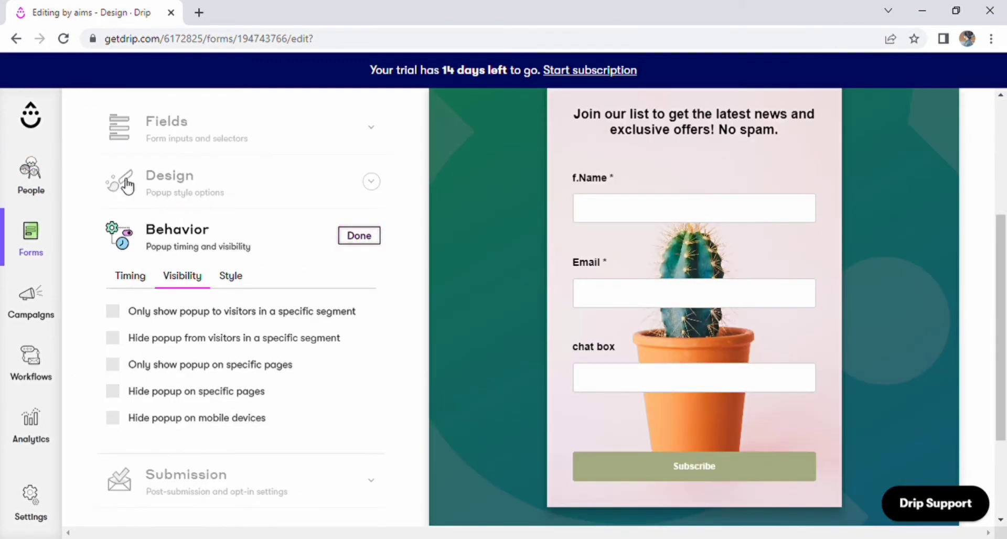
{"action": "left_click", "coordinate": [130, 278]}
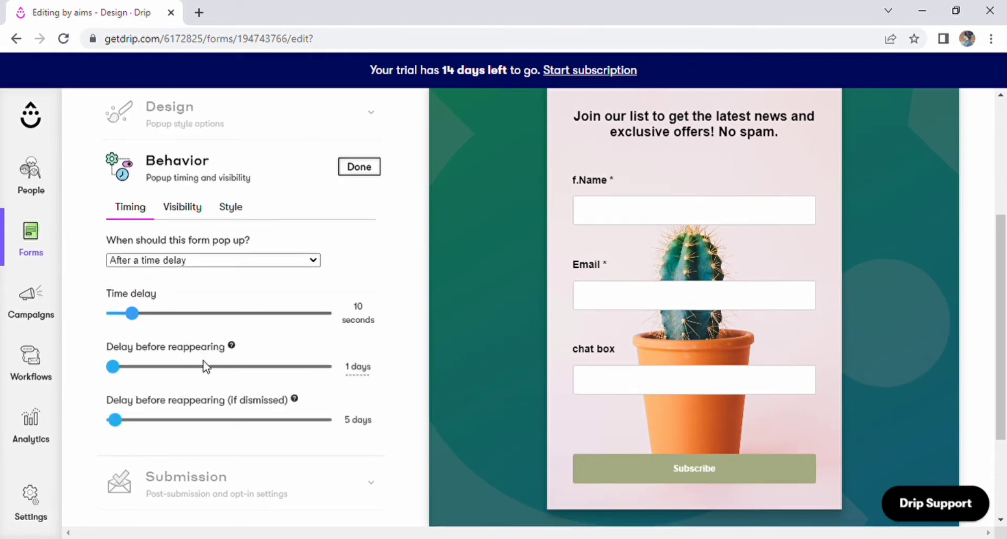
{"action": "left_click", "coordinate": [354, 168]}
{"action": "left_click", "coordinate": [176, 369]}
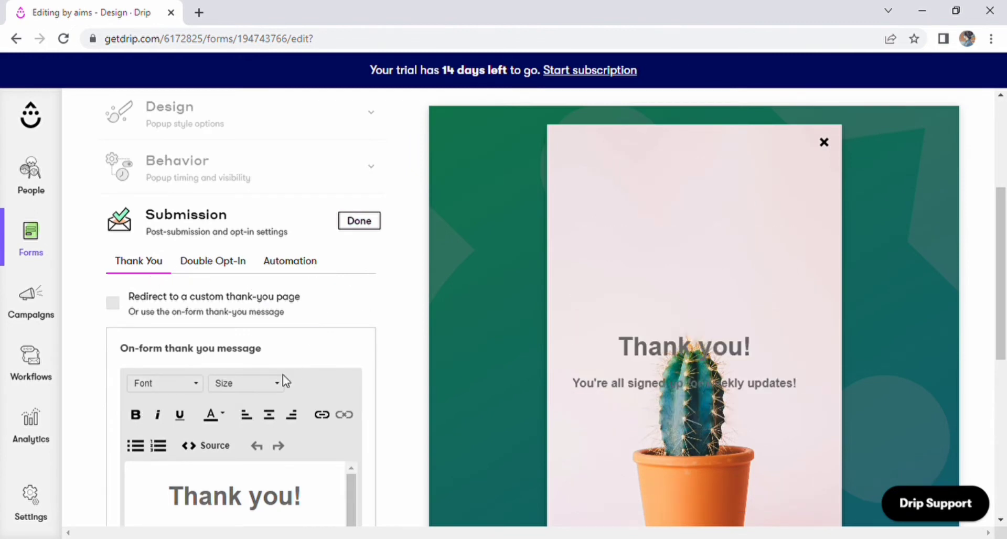
Type 'take cere' on a new line below 'Thank you!' and click Done.
{"action": "scroll", "coordinate": [282, 375], "scroll_direction": "down", "scroll_amount": 3}
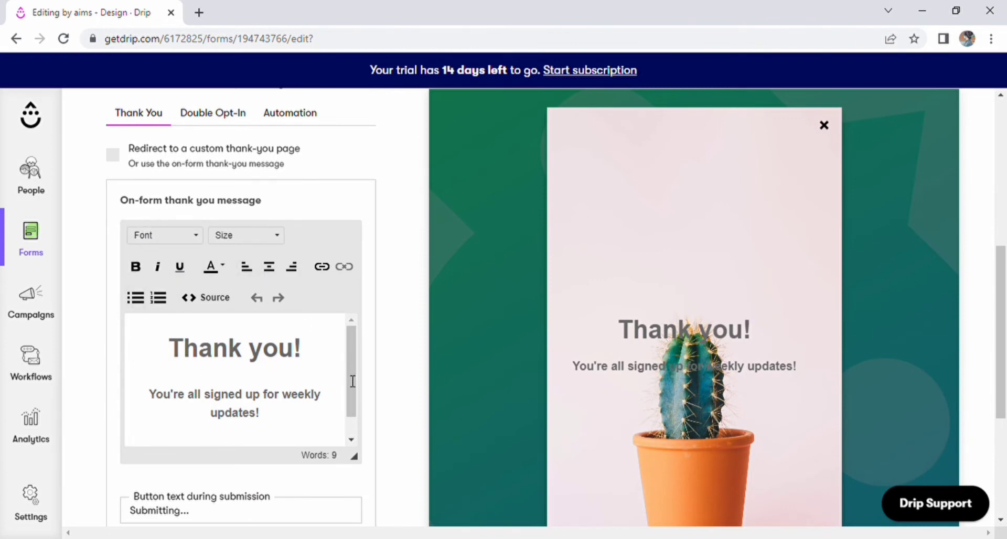
{"action": "left_click_drag", "start_coordinate": [350, 378], "coordinate": [346, 387]}
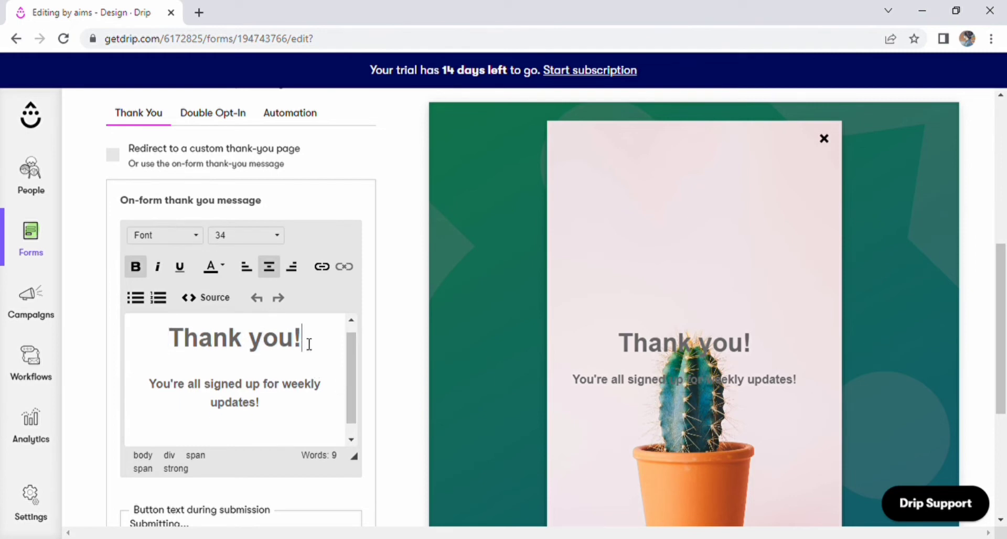
{"action": "key", "text": "Return"}
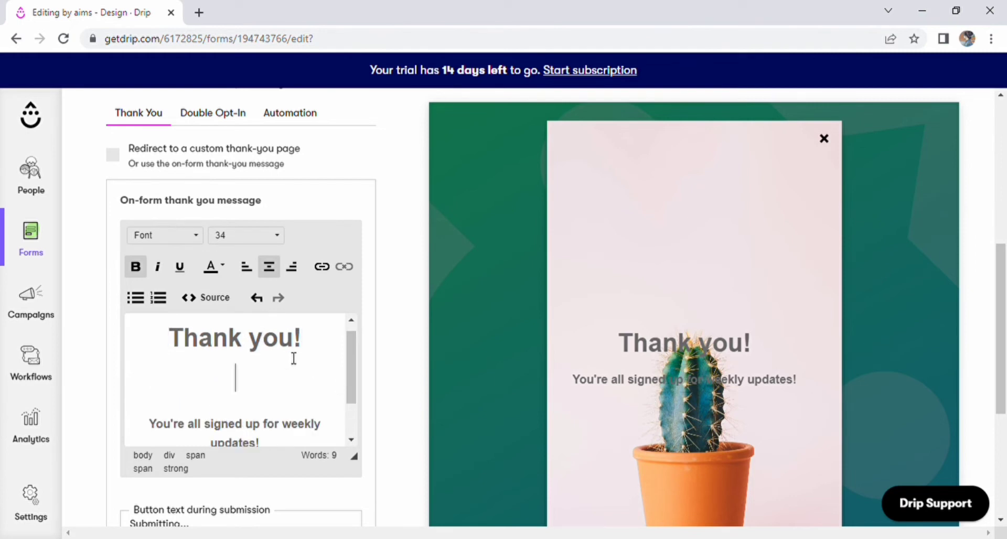
{"action": "type", "text": "a"}
{"action": "key", "text": "BackSpace"}
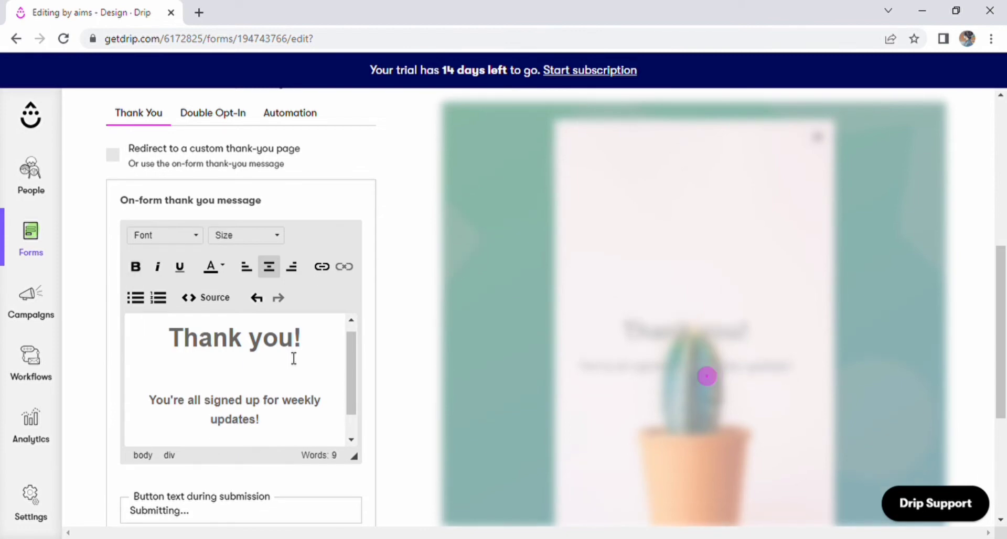
{"action": "type", "text": "take cere"}
{"action": "scroll", "coordinate": [289, 436], "scroll_direction": "down", "scroll_amount": 1}
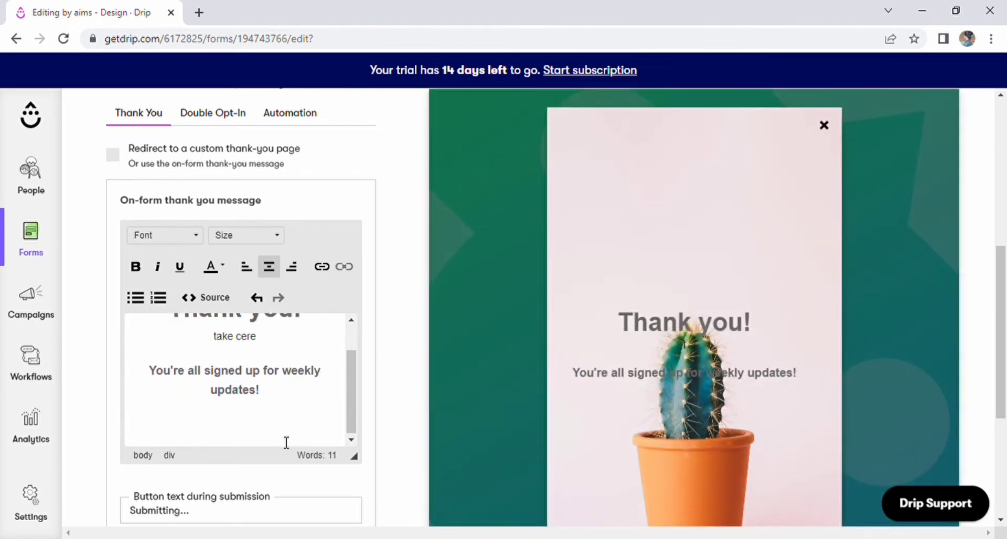
{"action": "scroll", "coordinate": [409, 495], "scroll_direction": "down", "scroll_amount": 4}
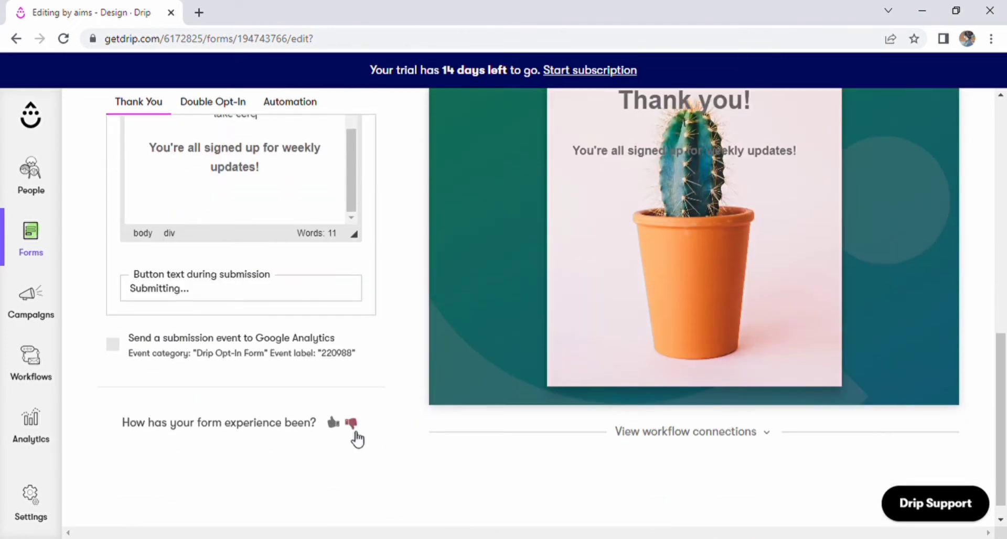
{"action": "scroll", "coordinate": [356, 440], "scroll_direction": "up", "scroll_amount": 4}
{"action": "scroll", "coordinate": [283, 347], "scroll_direction": "up", "scroll_amount": 1}
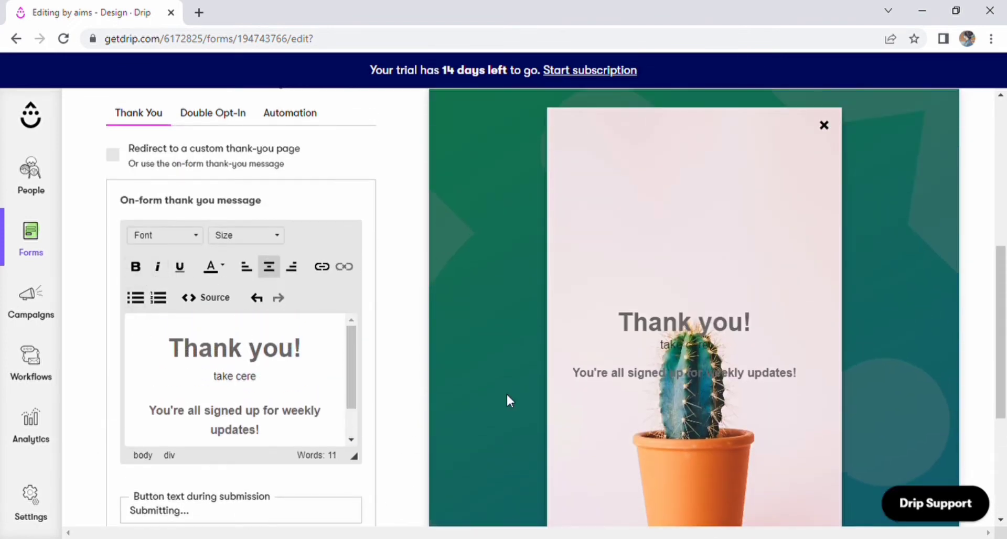
{"action": "mouse_move", "coordinate": [704, 355]}
{"action": "scroll", "coordinate": [158, 184], "scroll_direction": "up", "scroll_amount": 7}
{"action": "left_click", "coordinate": [359, 443]}
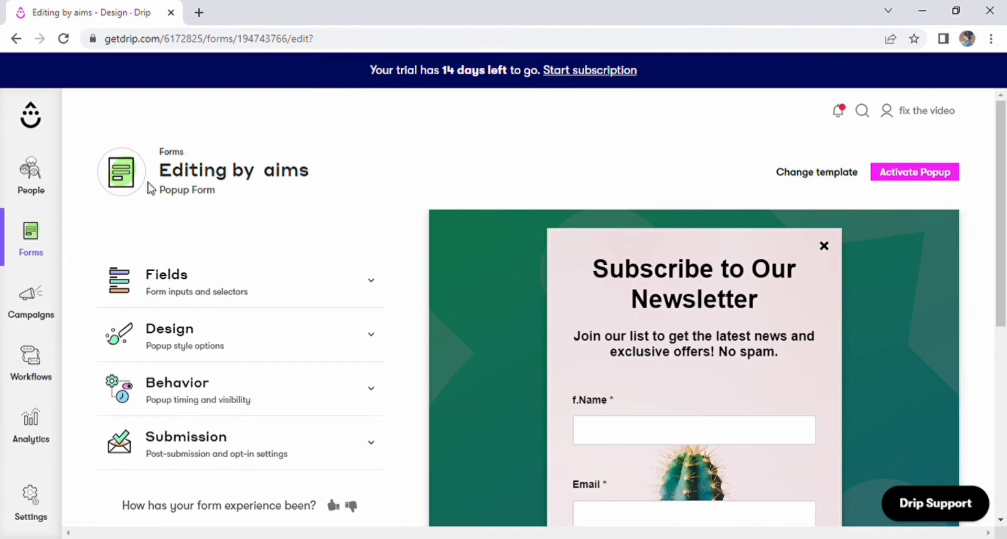
Go to Campaigns > Email Templates, view Recent and My templates, then Drip templates.
{"action": "left_click", "coordinate": [31, 318]}
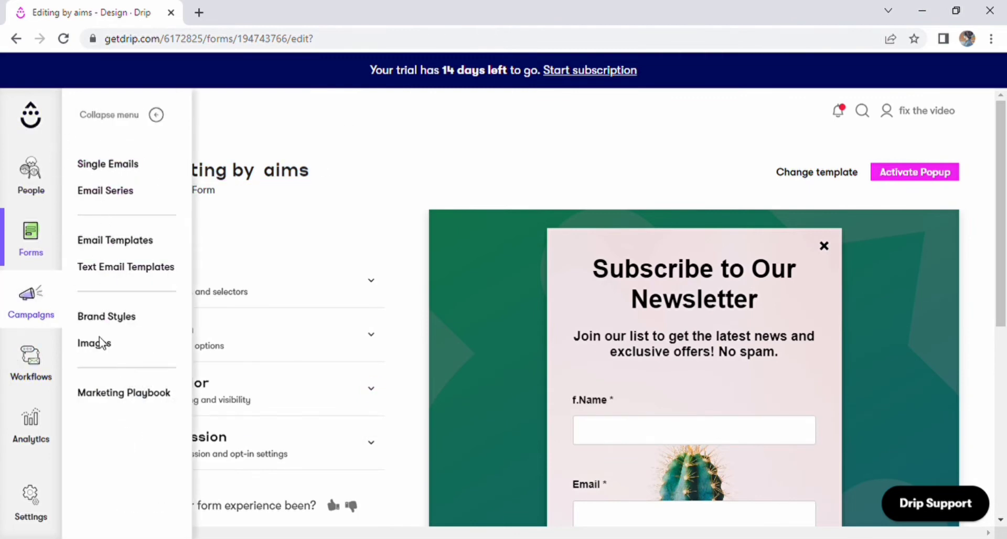
{"action": "left_click", "coordinate": [109, 246]}
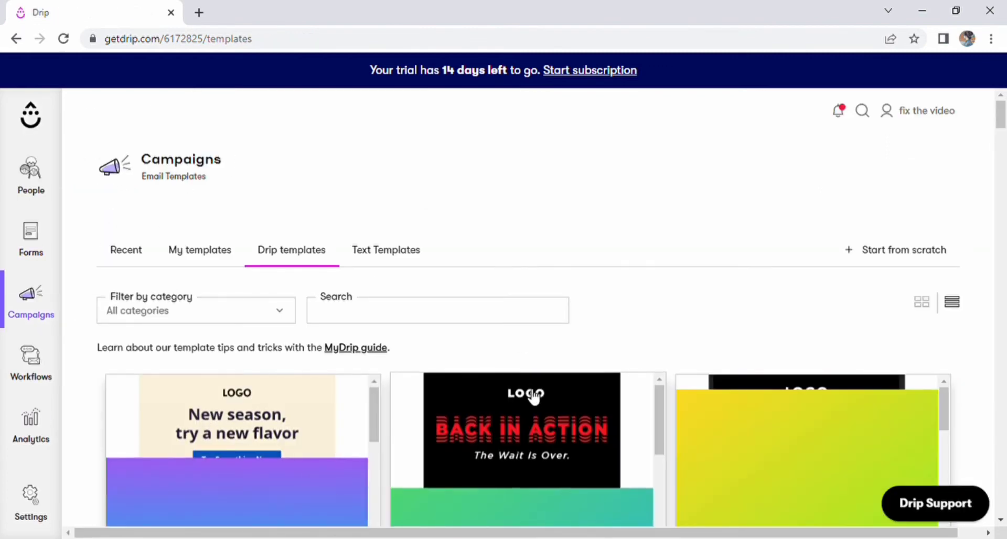
{"action": "left_click", "coordinate": [132, 257]}
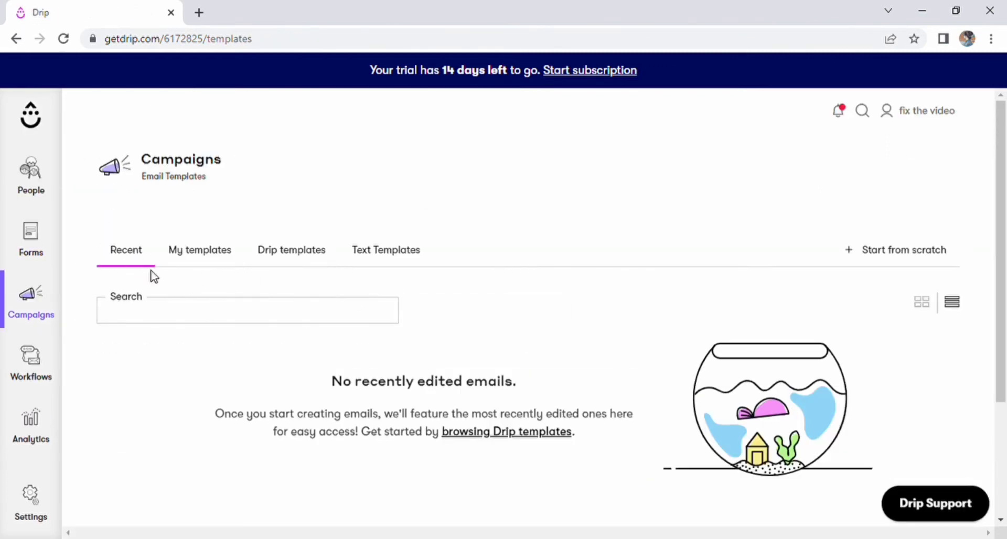
{"action": "left_click", "coordinate": [213, 251]}
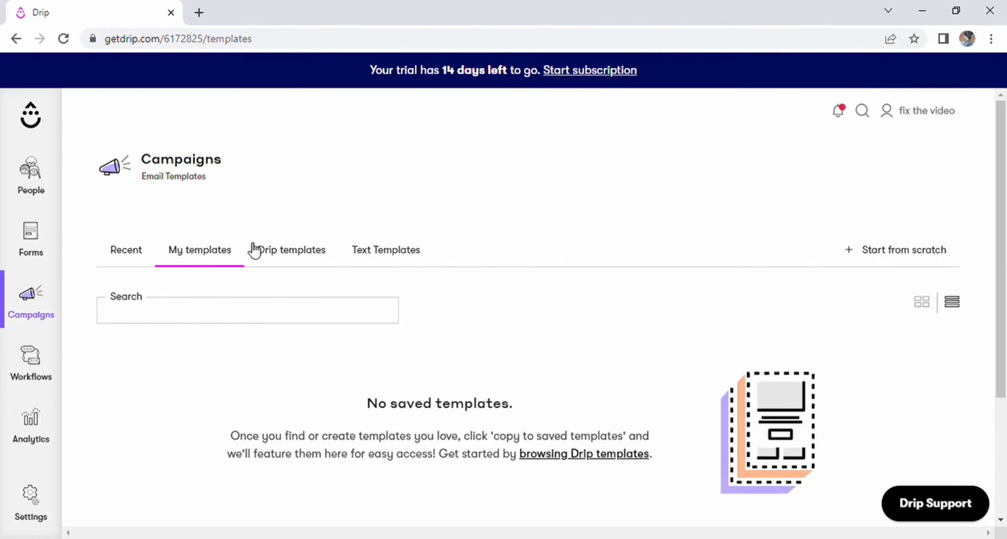
{"action": "left_click", "coordinate": [281, 254]}
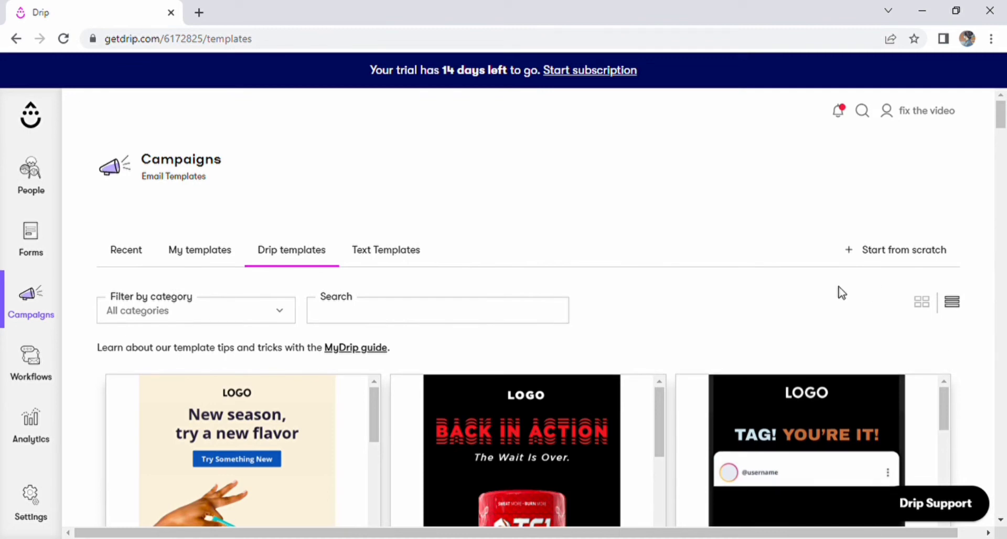
Create a from-scratch email template named 'editing by aims'.
{"action": "left_click", "coordinate": [902, 261]}
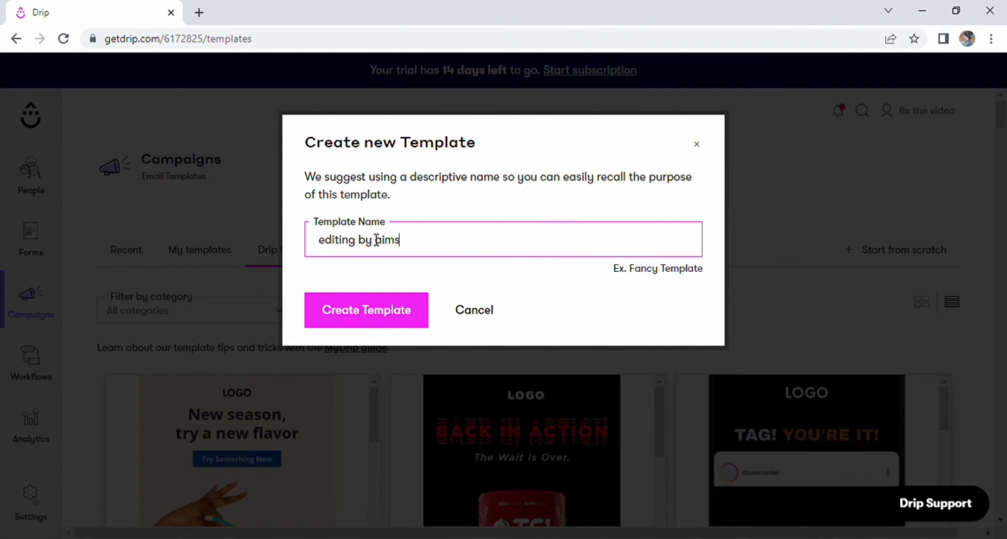
{"action": "type", "text": "editing by aims"}
{"action": "left_click", "coordinate": [407, 317]}
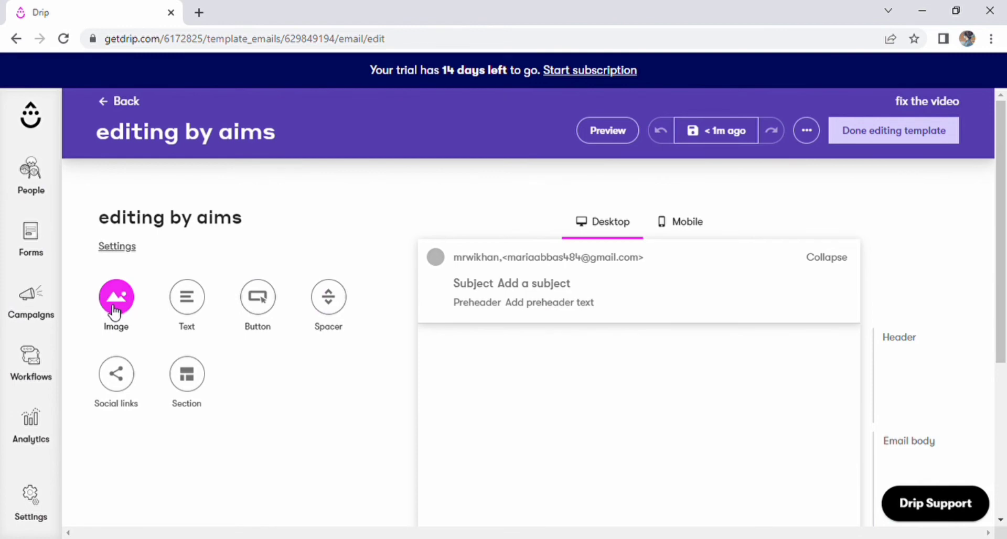
Add an image block at the top filled with the uploaded images__3_.jpg juice photo.
{"action": "left_click_drag", "start_coordinate": [115, 312], "coordinate": [621, 367]}
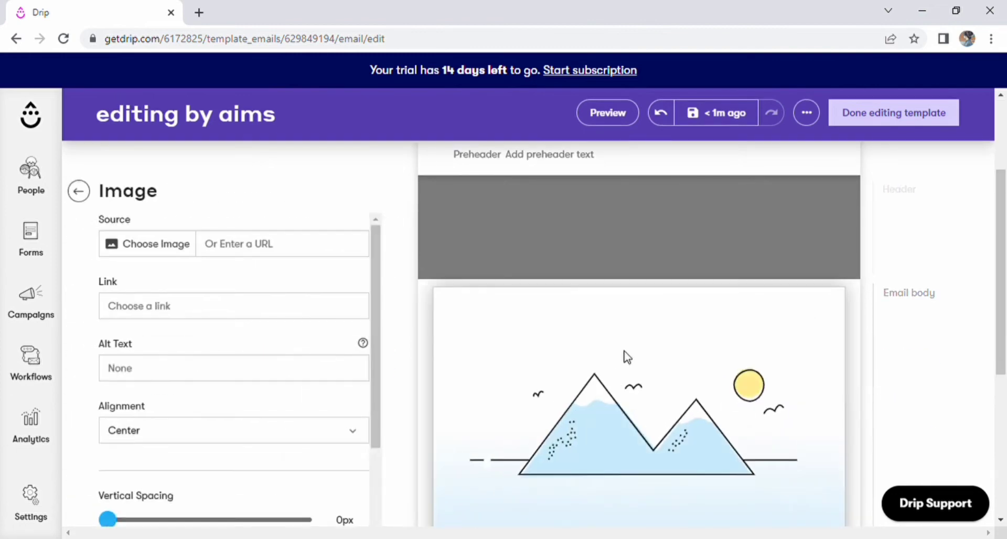
{"action": "left_click", "coordinate": [142, 244]}
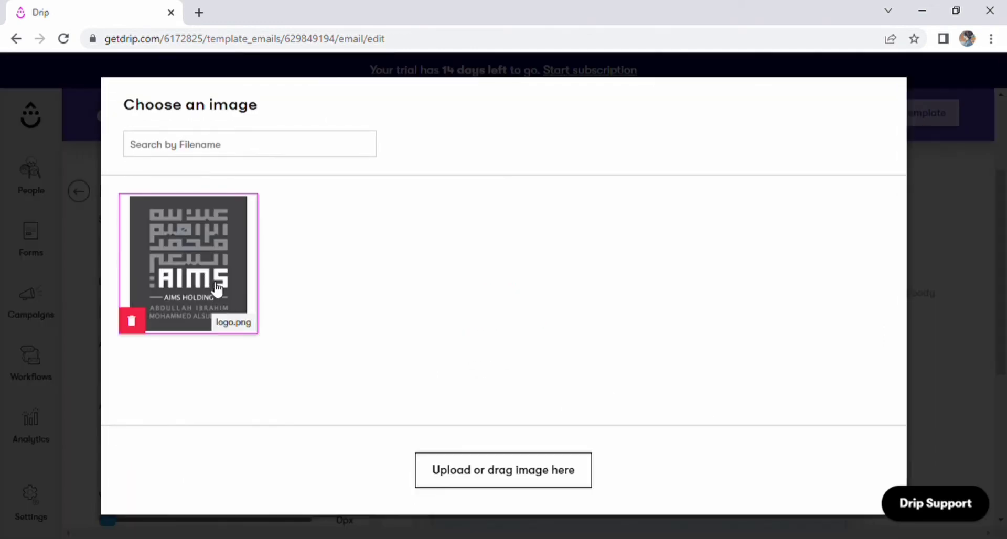
{"action": "left_click", "coordinate": [516, 475]}
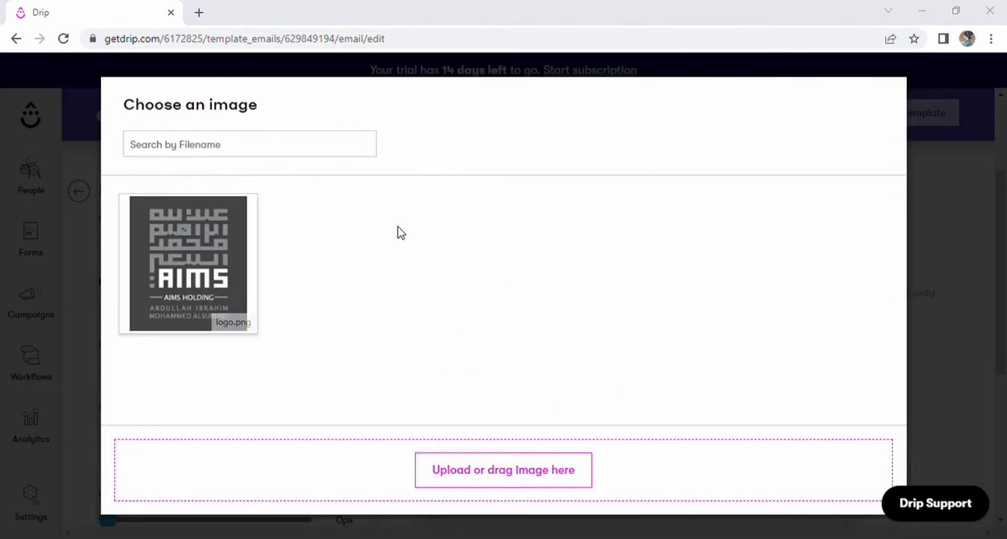
{"action": "left_click", "coordinate": [388, 340]}
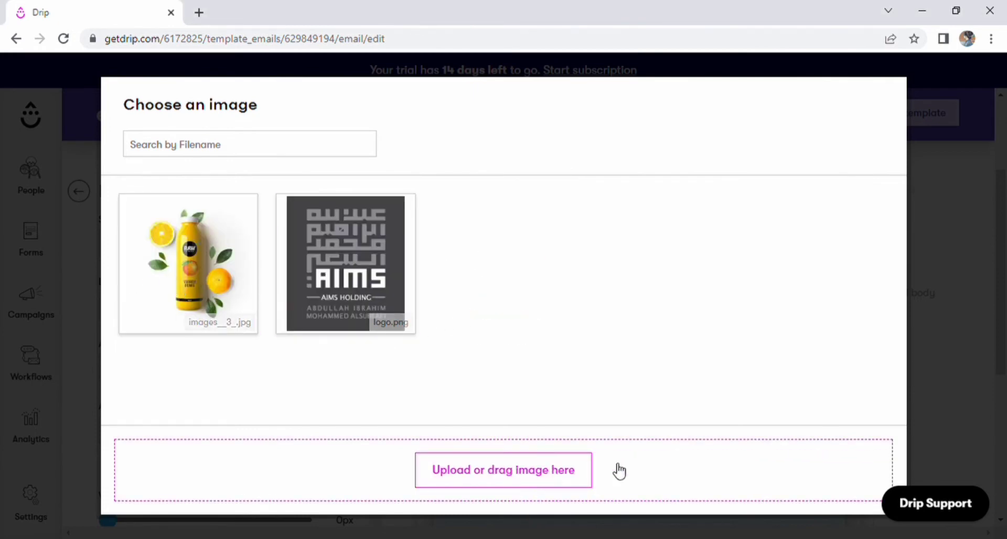
{"action": "left_click", "coordinate": [970, 417]}
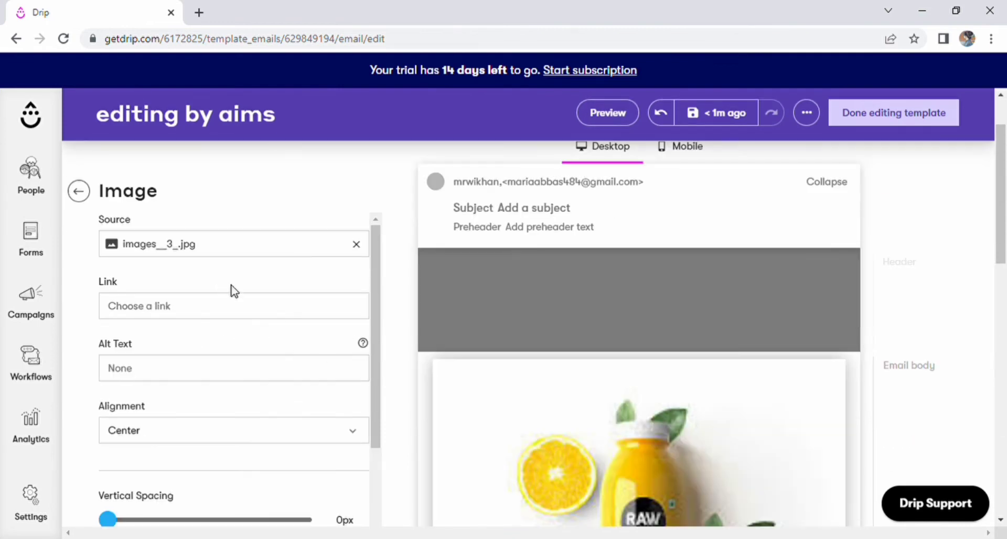
{"action": "scroll", "coordinate": [664, 447], "scroll_direction": "down", "scroll_amount": 3}
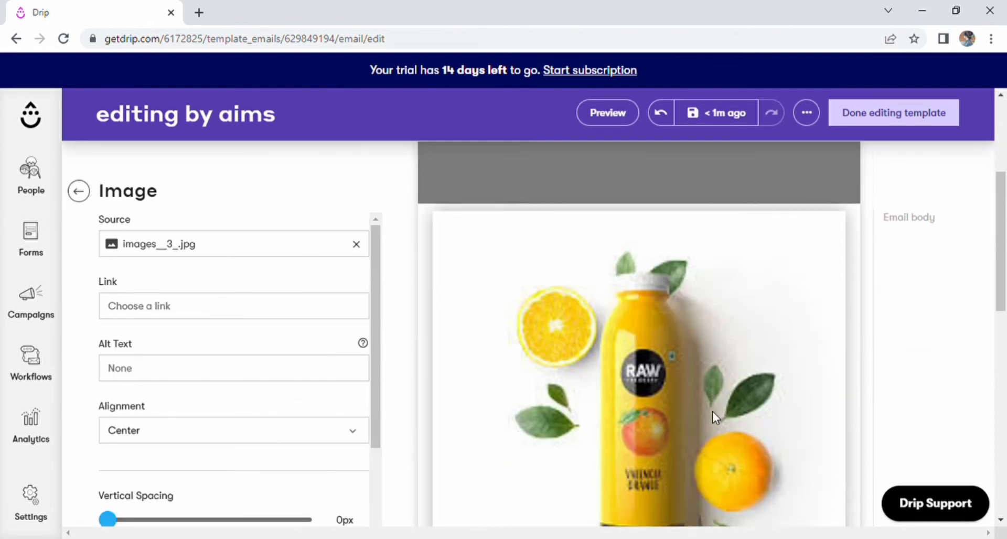
Add a Text block above the juice image and replace its placeholder with 'hi this is aims'.
{"action": "left_click", "coordinate": [80, 191]}
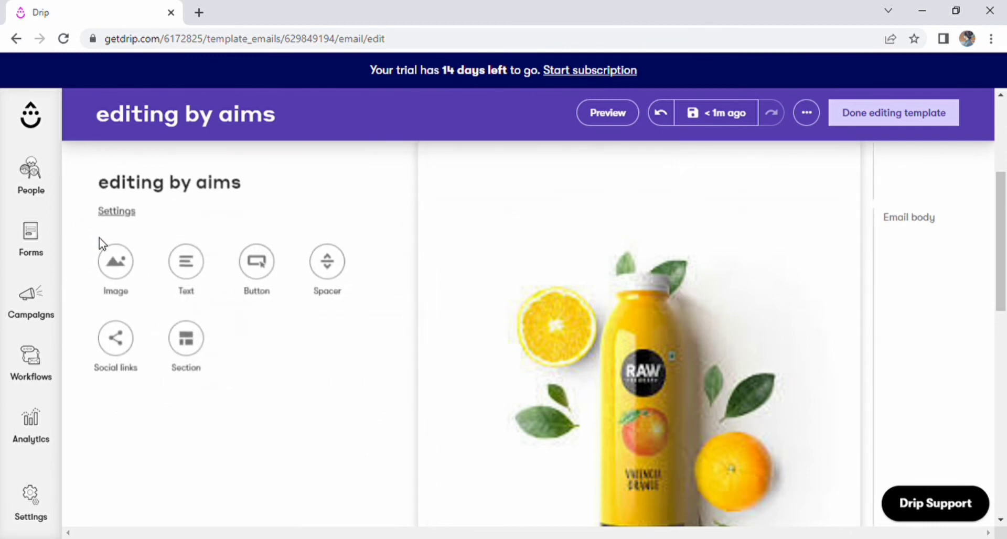
{"action": "left_click", "coordinate": [194, 267]}
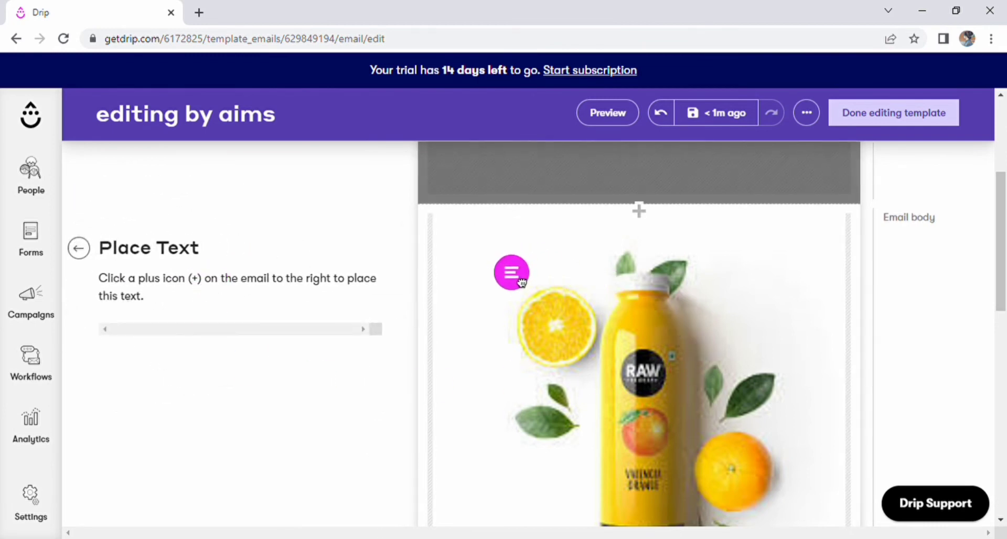
{"action": "left_click", "coordinate": [650, 236]}
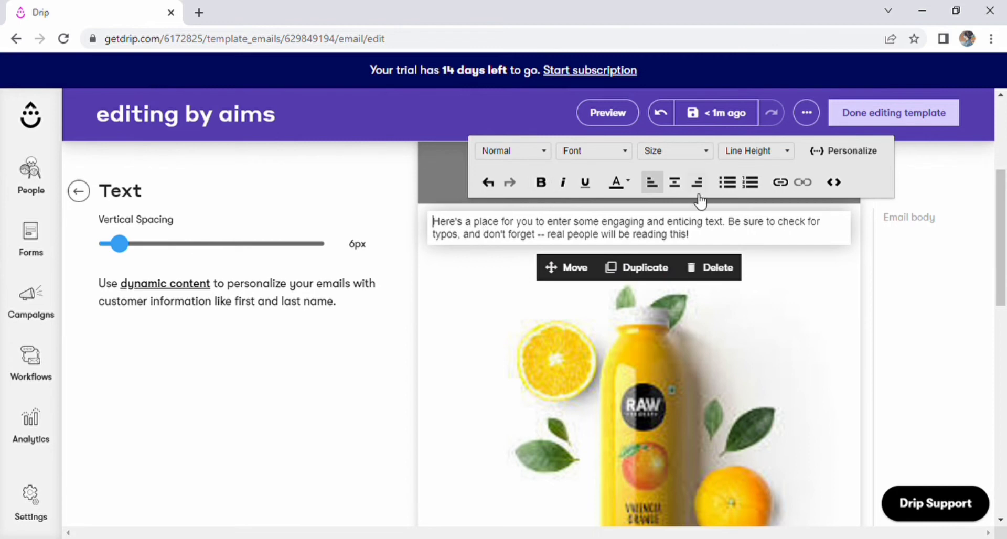
{"action": "left_click_drag", "start_coordinate": [689, 234], "coordinate": [410, 223]}
{"action": "type", "text": "hi this is aims"}
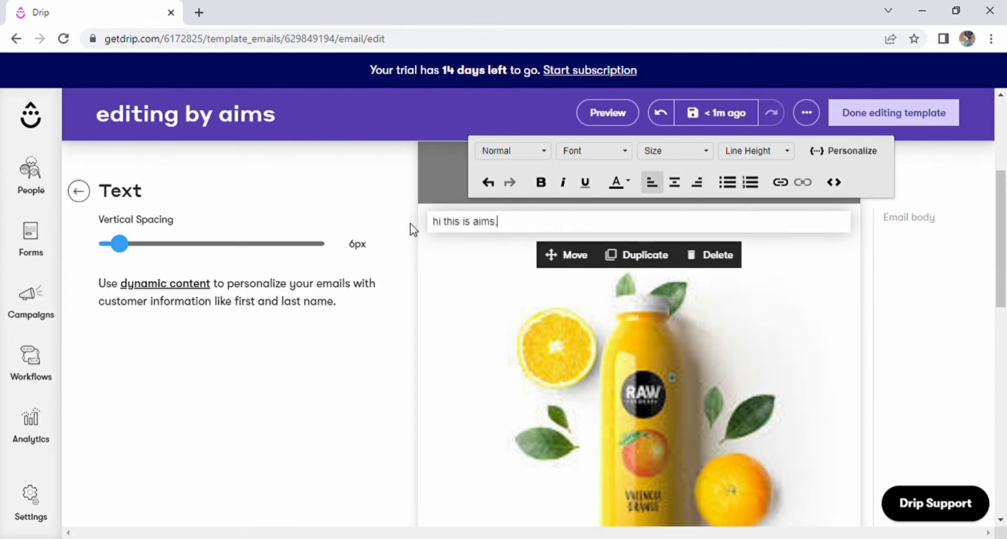
Format the line as bold, underlined, right-aligned and a numbered list.
{"action": "key", "text": "ctrl+a"}
{"action": "left_click", "coordinate": [541, 182]}
{"action": "left_click", "coordinate": [585, 182]}
{"action": "left_click", "coordinate": [697, 182]}
{"action": "left_click", "coordinate": [727, 182]}
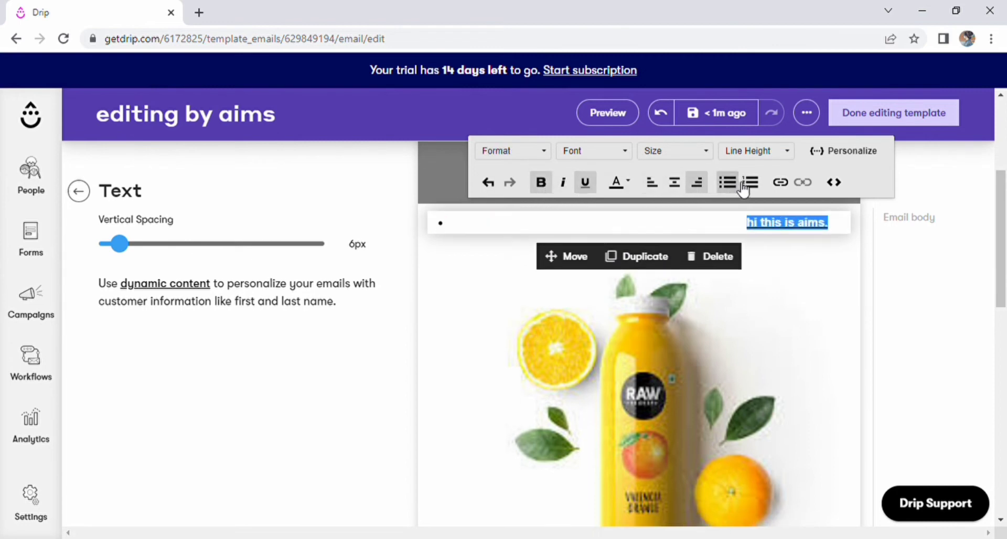
{"action": "left_click", "coordinate": [757, 184]}
Place a 'Click here' Button block below the text line and widen it to 71%.
{"action": "left_click", "coordinate": [356, 386]}
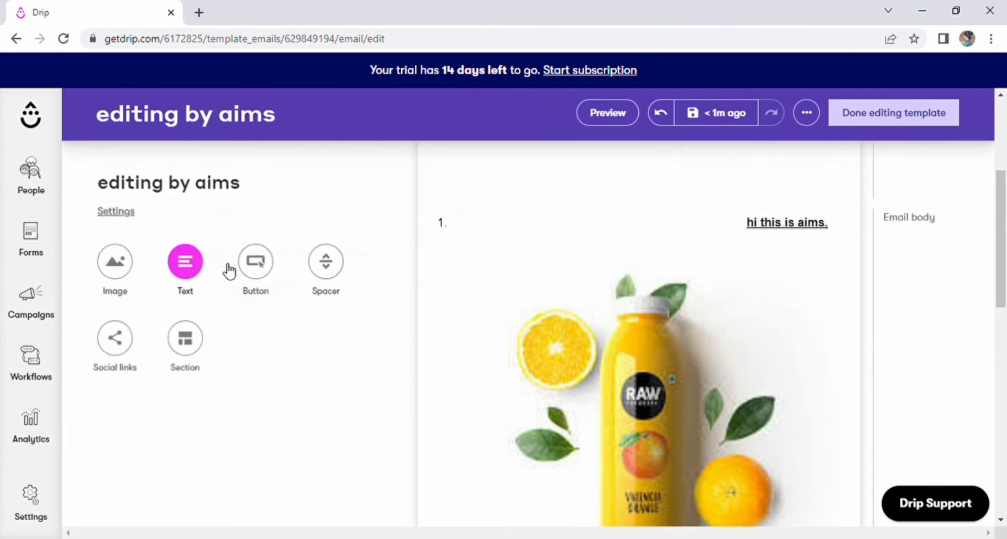
{"action": "left_click", "coordinate": [267, 274]}
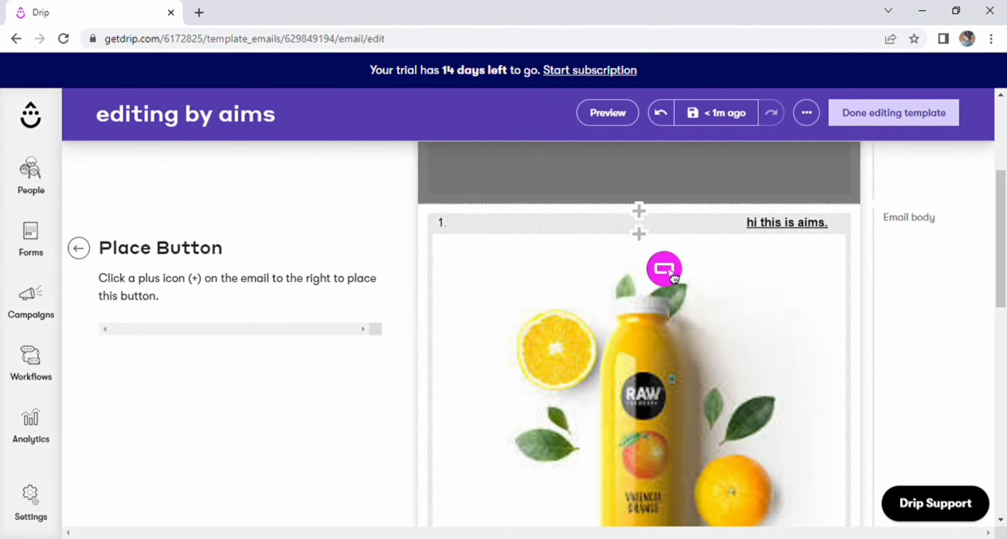
{"action": "left_click", "coordinate": [668, 263]}
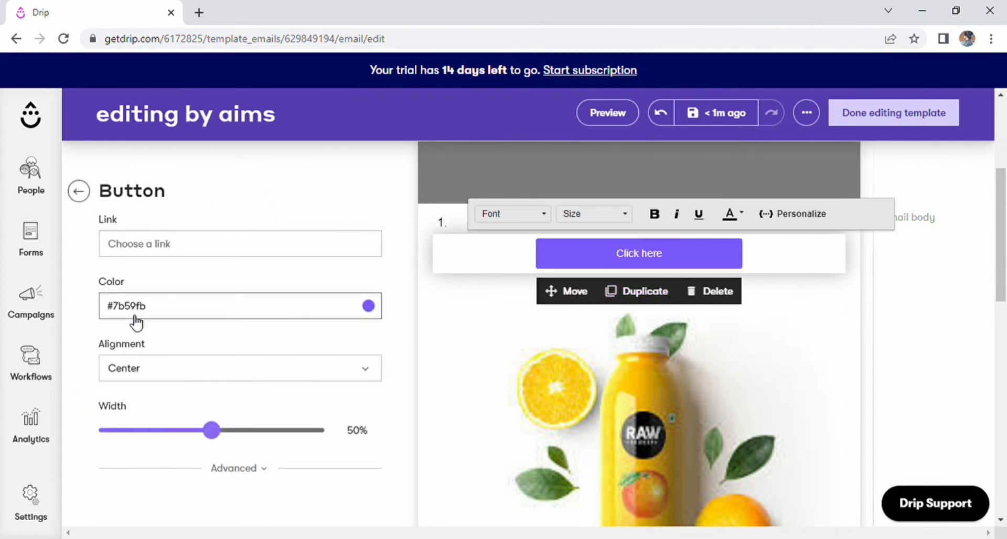
{"action": "left_click_drag", "start_coordinate": [211, 431], "coordinate": [266, 456]}
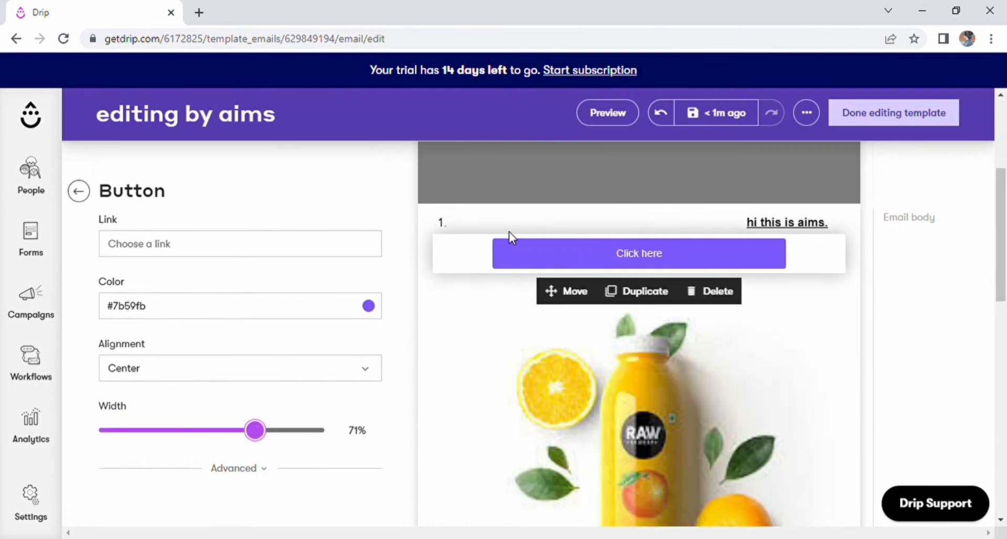
{"action": "scroll", "coordinate": [283, 320], "scroll_direction": "down", "scroll_amount": 4}
{"action": "scroll", "coordinate": [719, 403], "scroll_direction": "up", "scroll_amount": 5}
Start adding a Spacer block from the block list, then cancel its placement.
{"action": "left_click", "coordinate": [79, 191]}
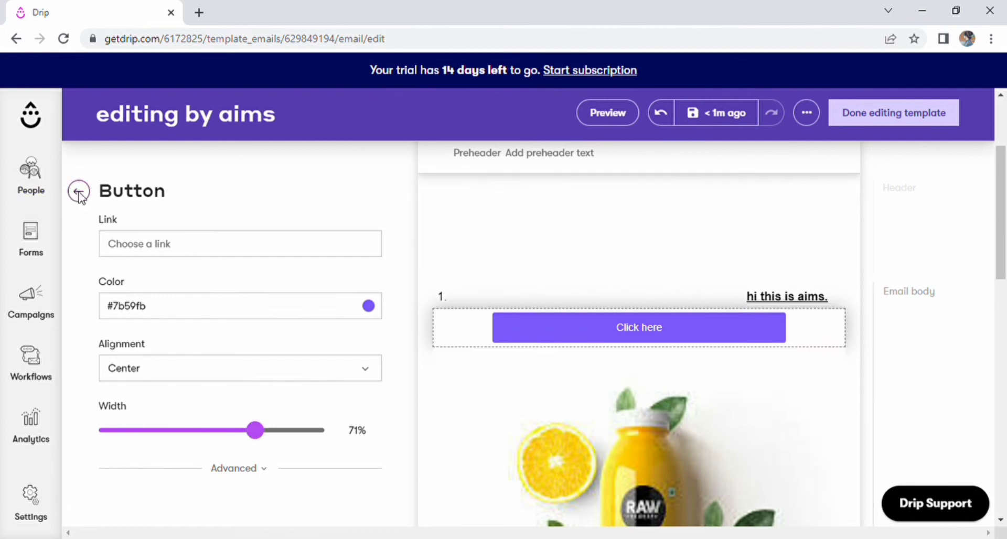
{"action": "left_click", "coordinate": [329, 281]}
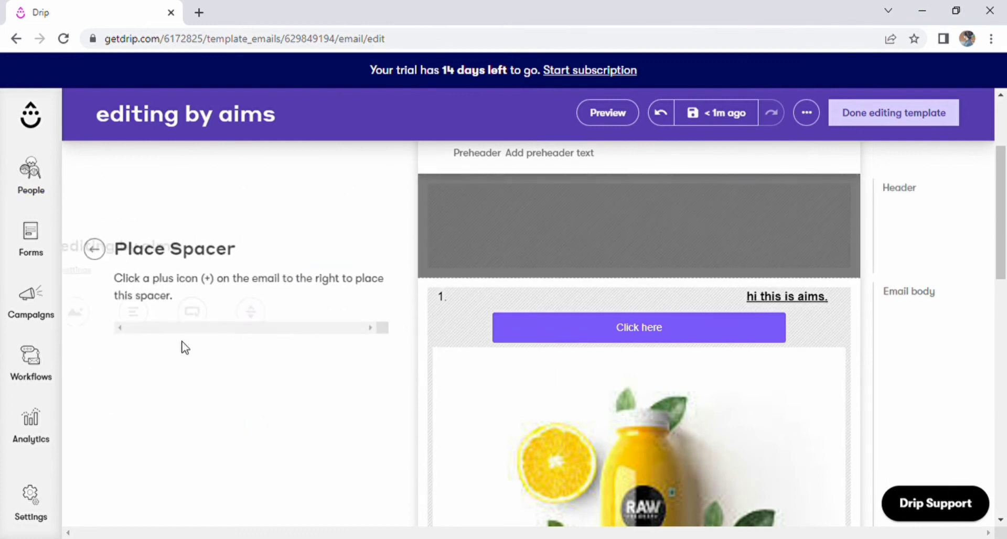
{"action": "left_click", "coordinate": [92, 252]}
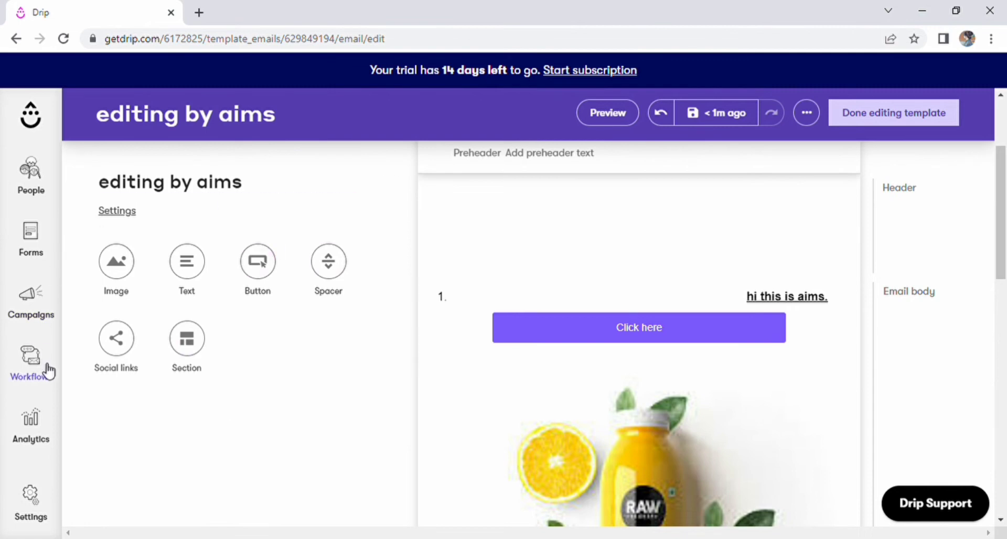
{"action": "mouse_move", "coordinate": [850, 255]}
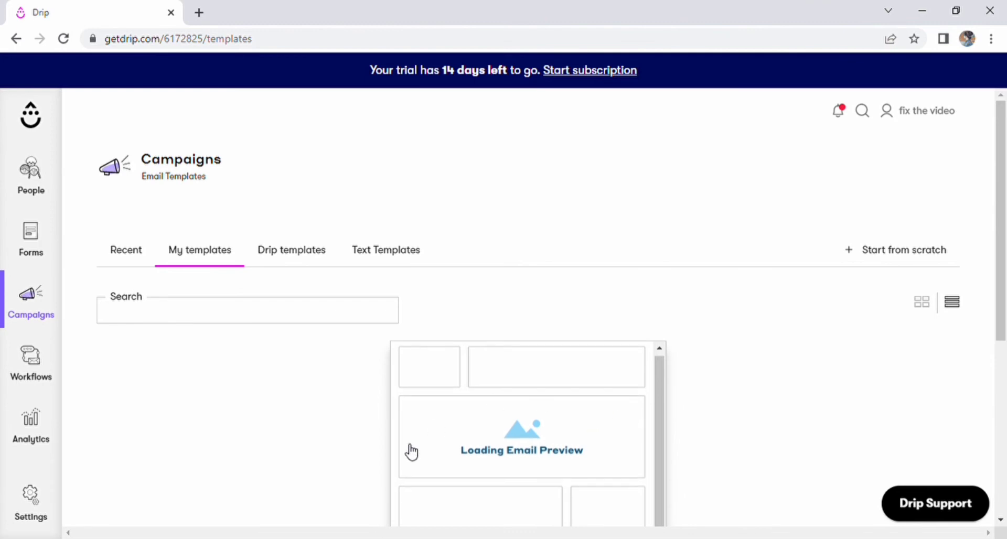
Preview the 'editing by aims' template at tablet, desktop and phone widths, then close it.
{"action": "left_click", "coordinate": [658, 454]}
{"action": "scroll", "coordinate": [697, 377], "scroll_direction": "down", "scroll_amount": 3}
{"action": "scroll", "coordinate": [700, 386], "scroll_direction": "up", "scroll_amount": 3}
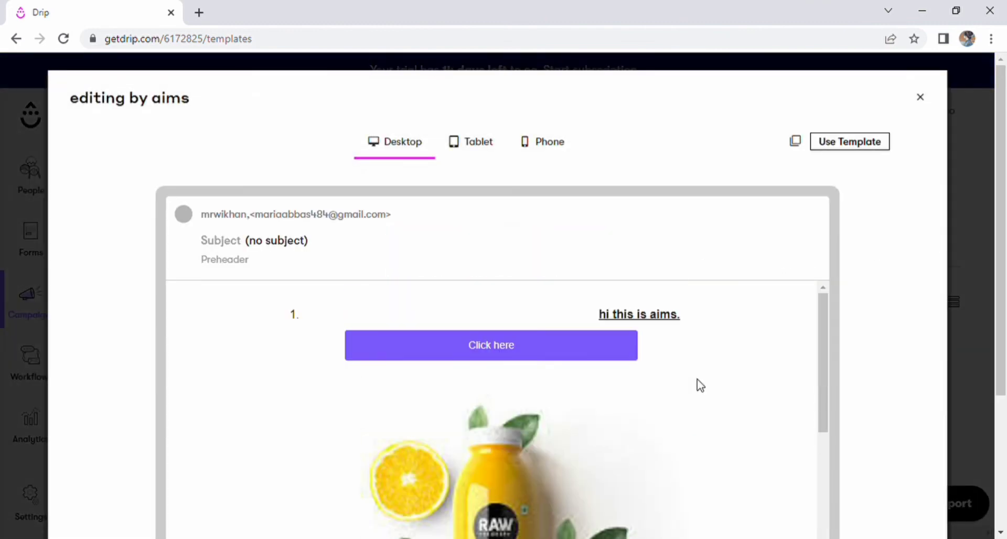
{"action": "left_click", "coordinate": [461, 142]}
{"action": "left_click", "coordinate": [411, 148]}
{"action": "left_click", "coordinate": [550, 151]}
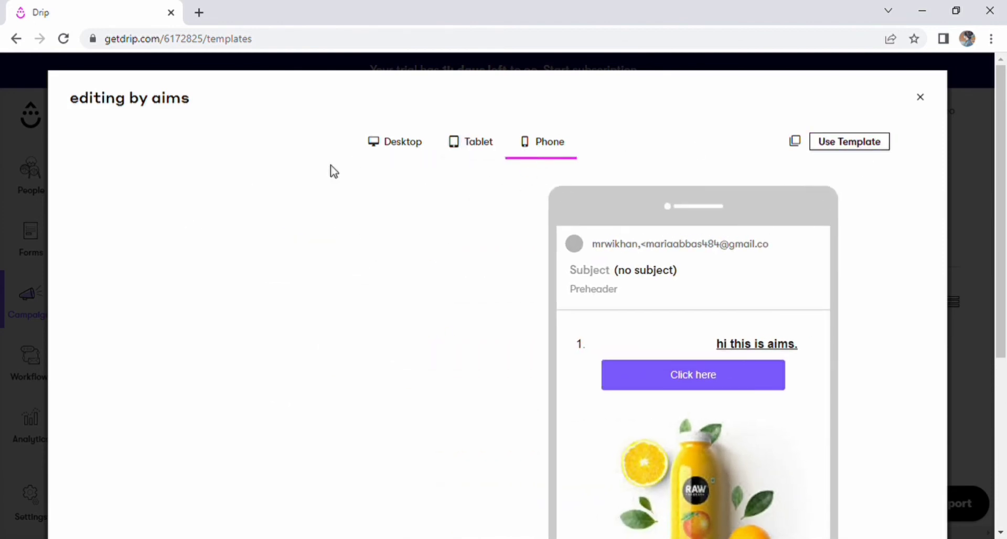
{"action": "left_click", "coordinate": [932, 102]}
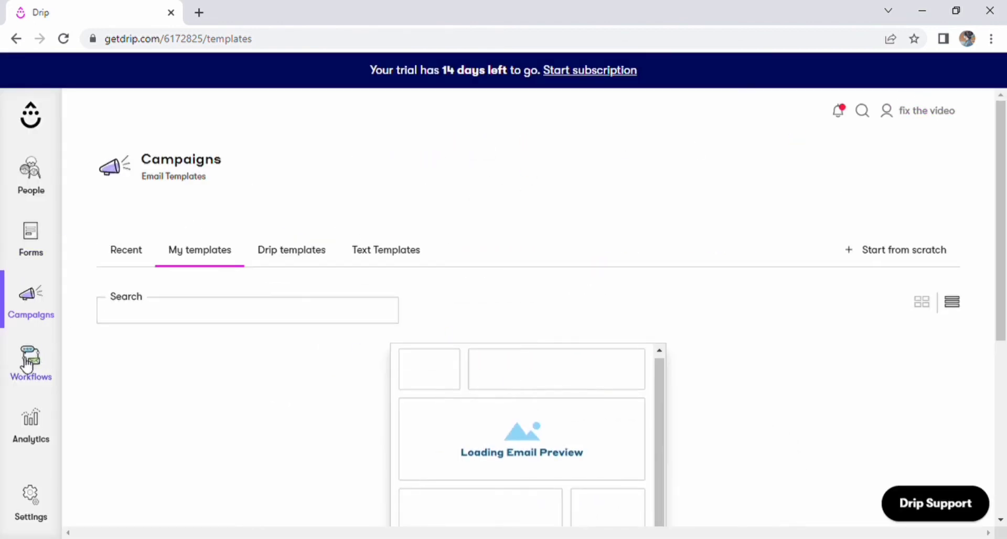
Open the Workflows page and scroll through it.
{"action": "mouse_move", "coordinate": [29, 364]}
{"action": "left_click", "coordinate": [114, 165]}
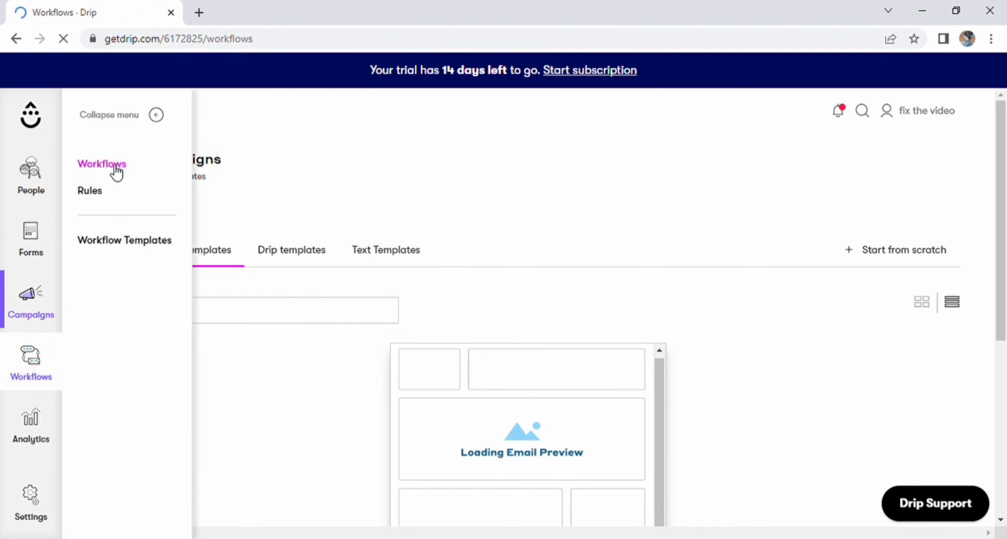
{"action": "scroll", "coordinate": [498, 396], "scroll_direction": "down", "scroll_amount": 2}
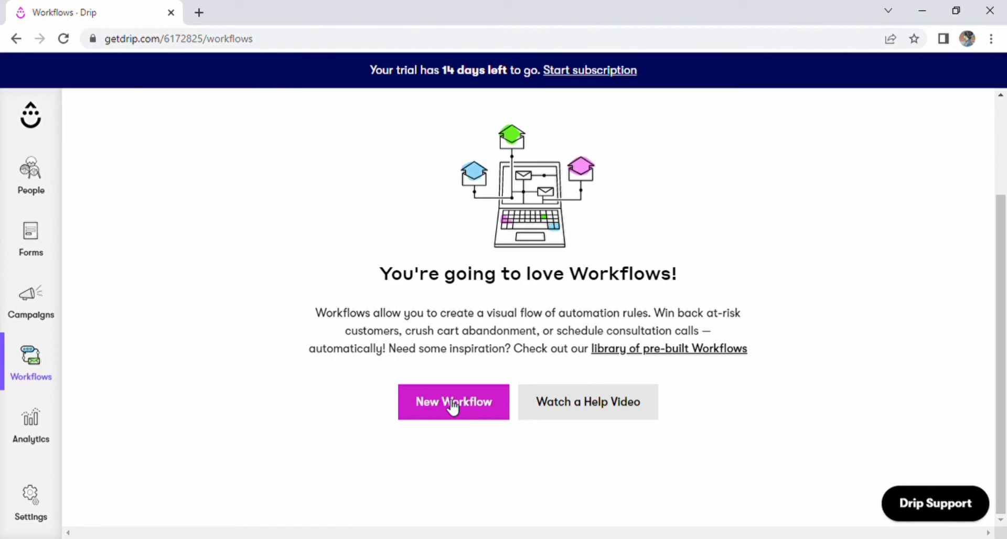
{"action": "mouse_move", "coordinate": [40, 449]}
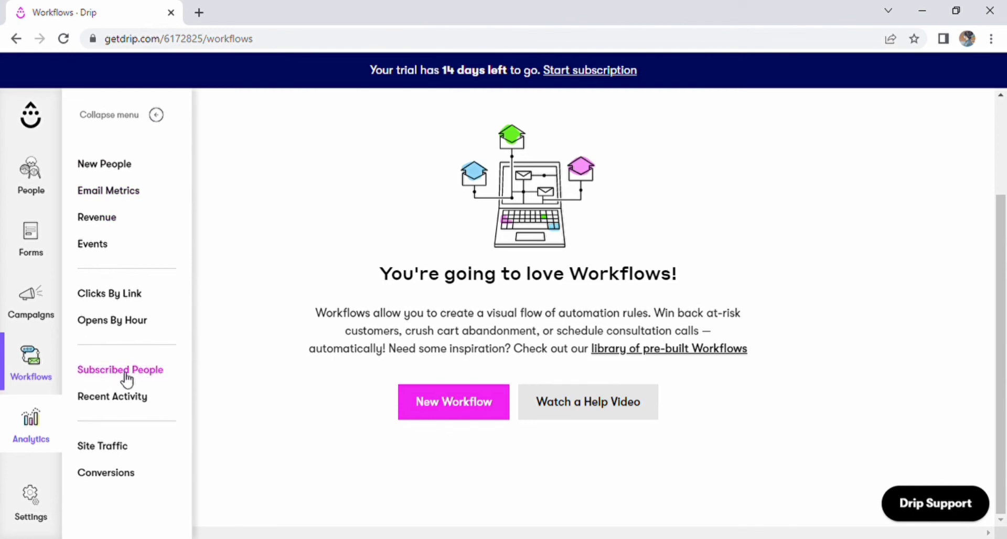
Open the New People analytics report and apply a different date range.
{"action": "left_click", "coordinate": [108, 165]}
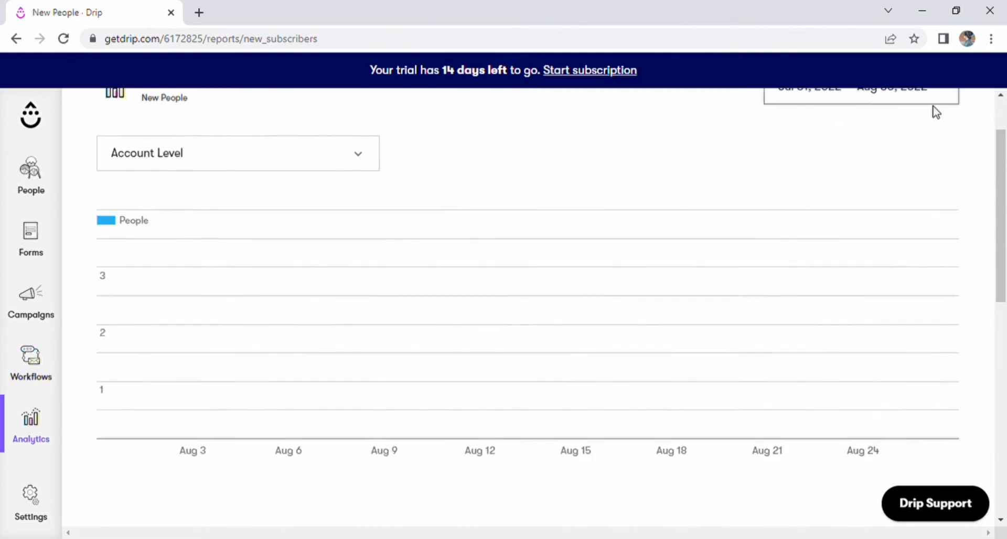
{"action": "left_click", "coordinate": [891, 160]}
{"action": "left_click", "coordinate": [580, 210]}
{"action": "left_click", "coordinate": [916, 395]}
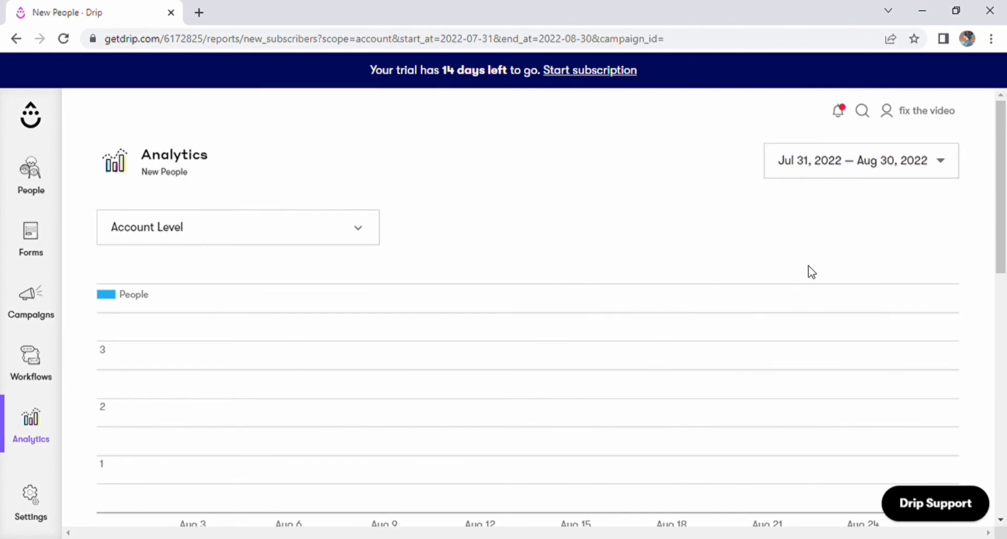
{"action": "scroll", "coordinate": [812, 271], "scroll_direction": "down", "scroll_amount": 5}
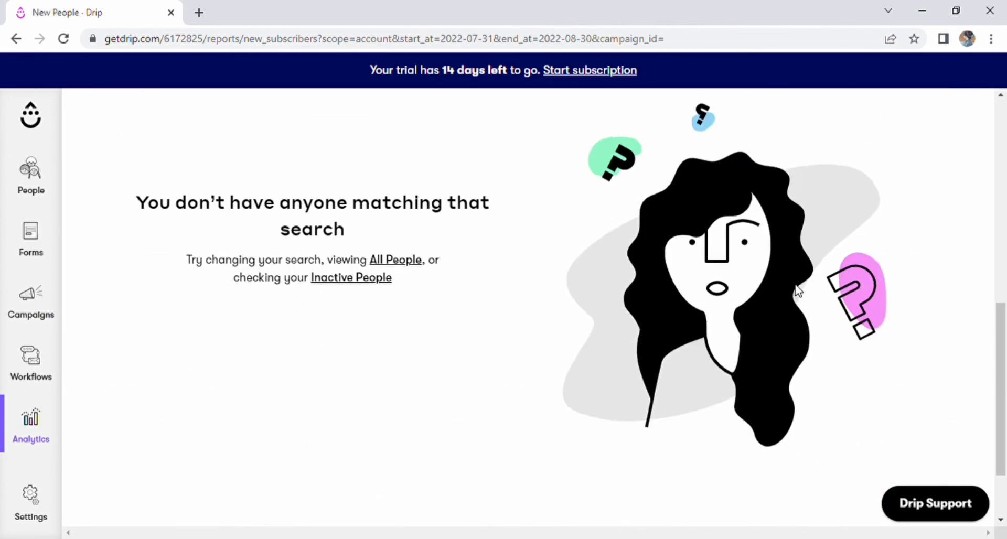
Look through the Email Metrics report's email type filter and the Revenue report.
{"action": "left_click", "coordinate": [24, 417]}
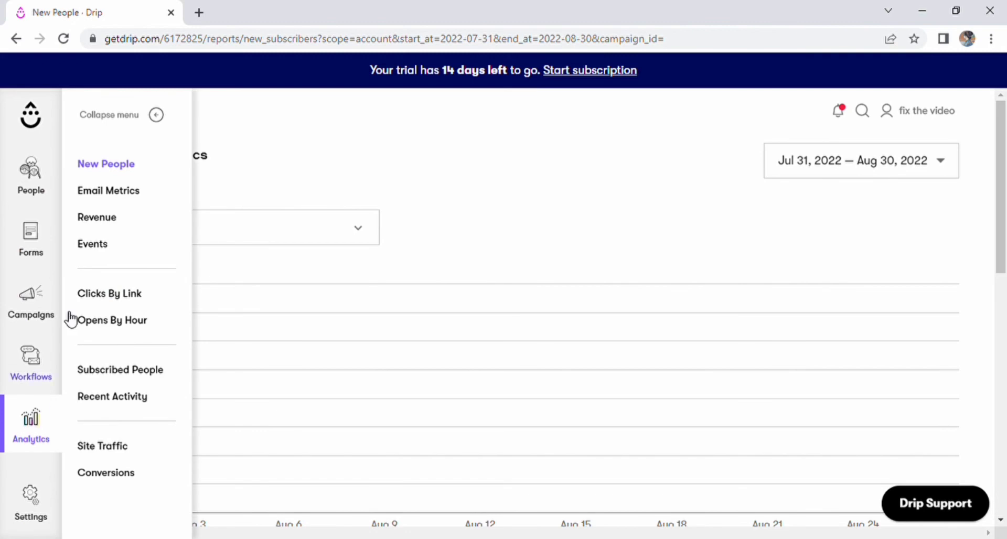
{"action": "left_click", "coordinate": [139, 192]}
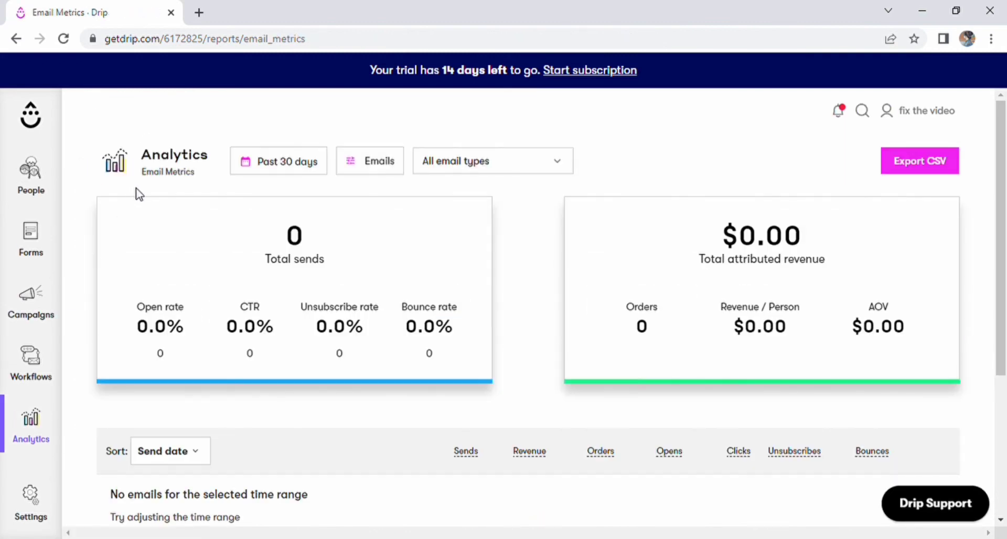
{"action": "left_click", "coordinate": [498, 161]}
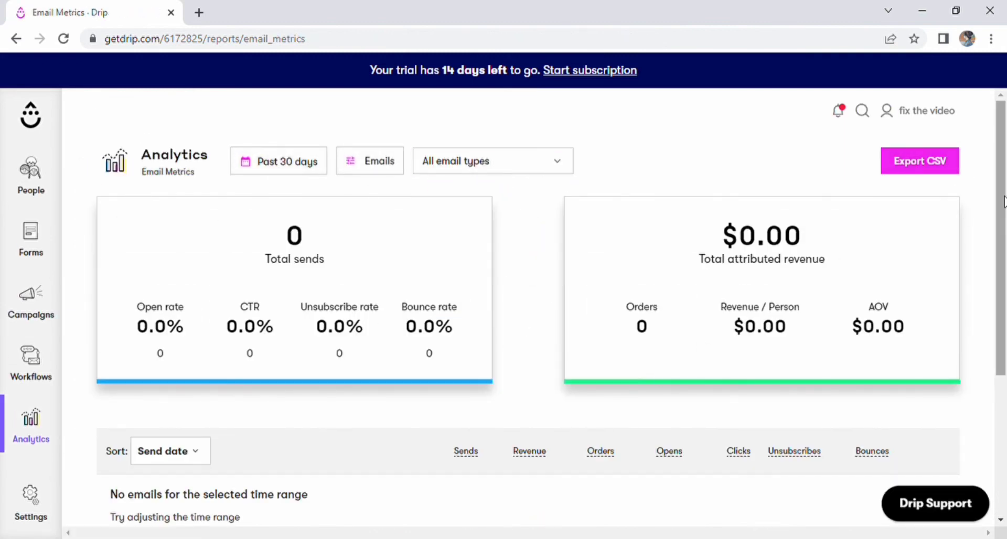
{"action": "scroll", "coordinate": [504, 314], "scroll_direction": "down", "scroll_amount": 1}
{"action": "left_click", "coordinate": [96, 221]}
{"action": "scroll", "coordinate": [608, 241], "scroll_direction": "down", "scroll_amount": 3}
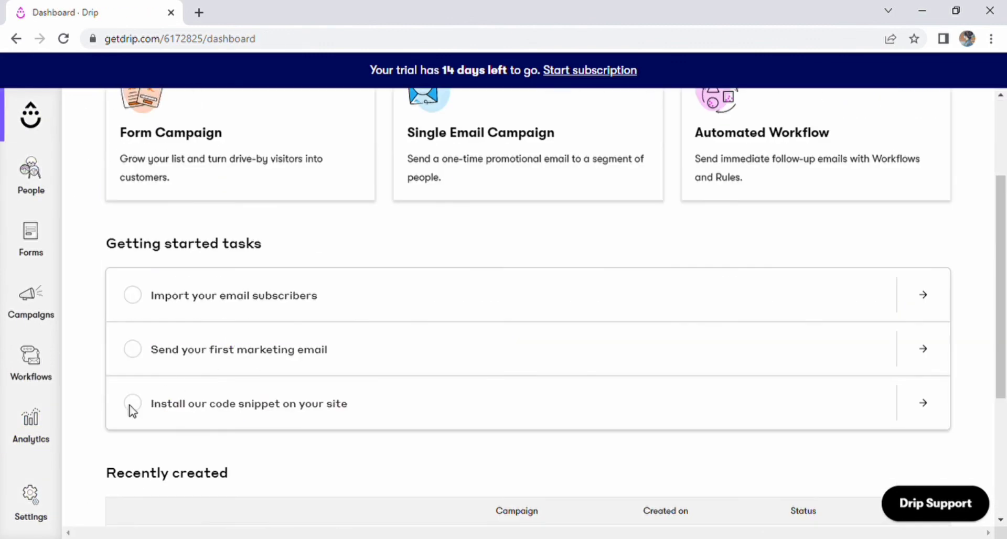
Open the 'Install our code snippet on your site' task and scroll through the JavaScript snippet.
{"action": "left_click", "coordinate": [922, 404]}
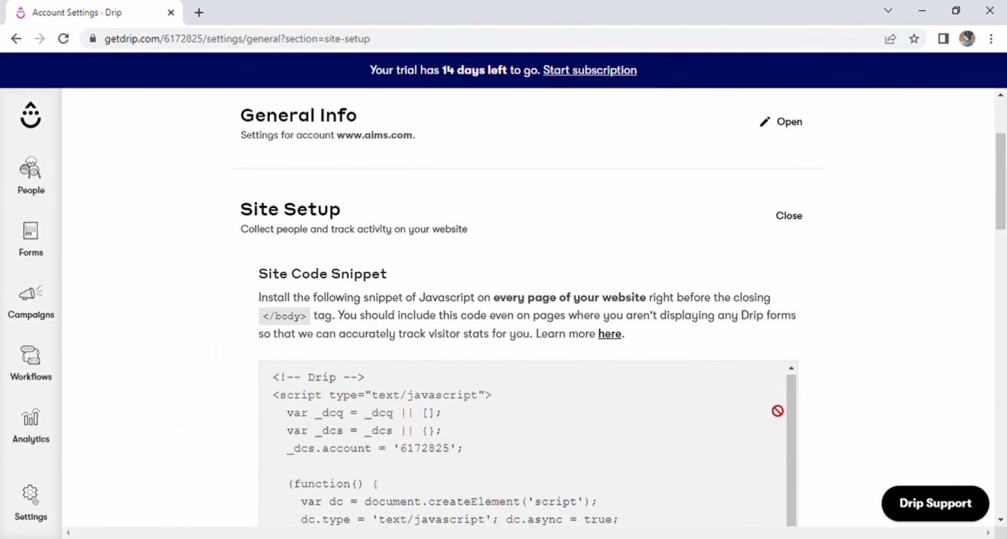
{"action": "scroll", "coordinate": [353, 348], "scroll_direction": "down", "scroll_amount": 8}
{"action": "scroll", "coordinate": [412, 265], "scroll_direction": "up", "scroll_amount": 4}
{"action": "scroll", "coordinate": [577, 305], "scroll_direction": "down", "scroll_amount": 6}
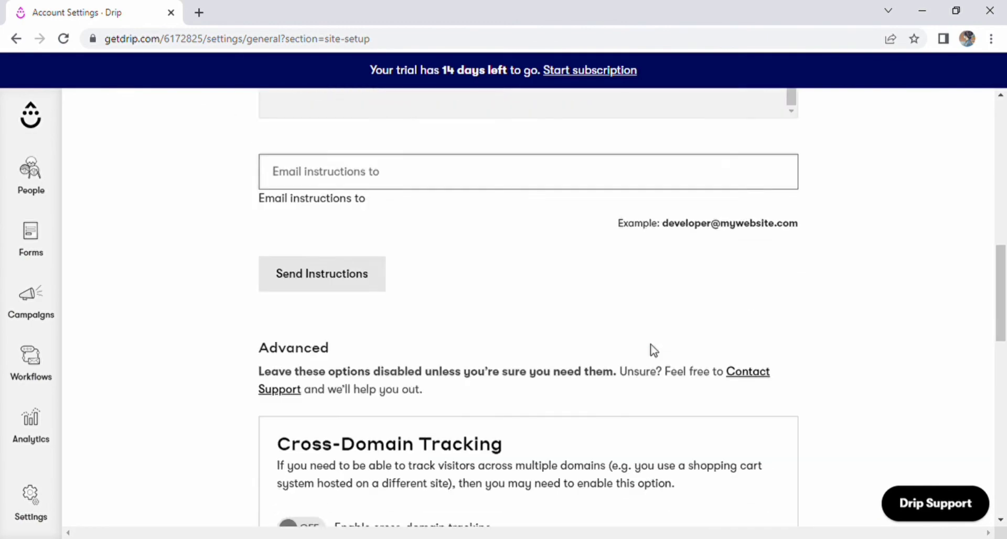
{"action": "scroll", "coordinate": [629, 325], "scroll_direction": "down", "scroll_amount": 5}
{"action": "scroll", "coordinate": [273, 357], "scroll_direction": "up", "scroll_amount": 8}
{"action": "scroll", "coordinate": [220, 287], "scroll_direction": "up", "scroll_amount": 3}
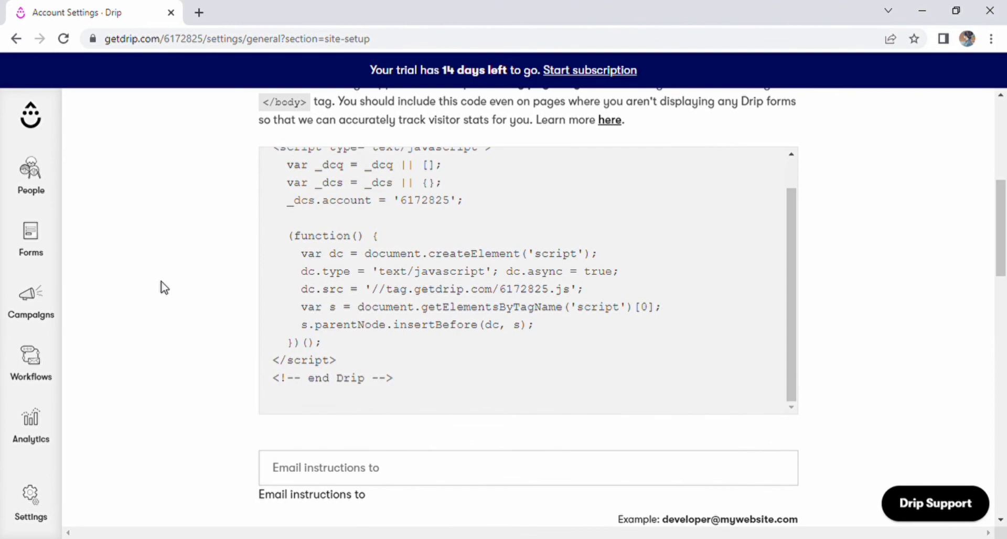